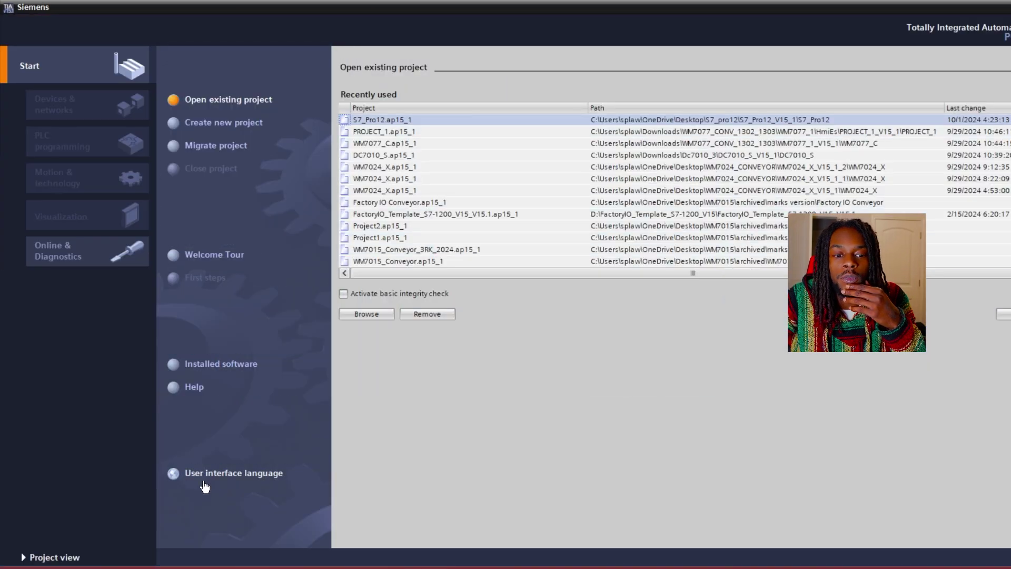
# Leave the TIA Portal start page for the project view.
pyautogui.click(66, 557)
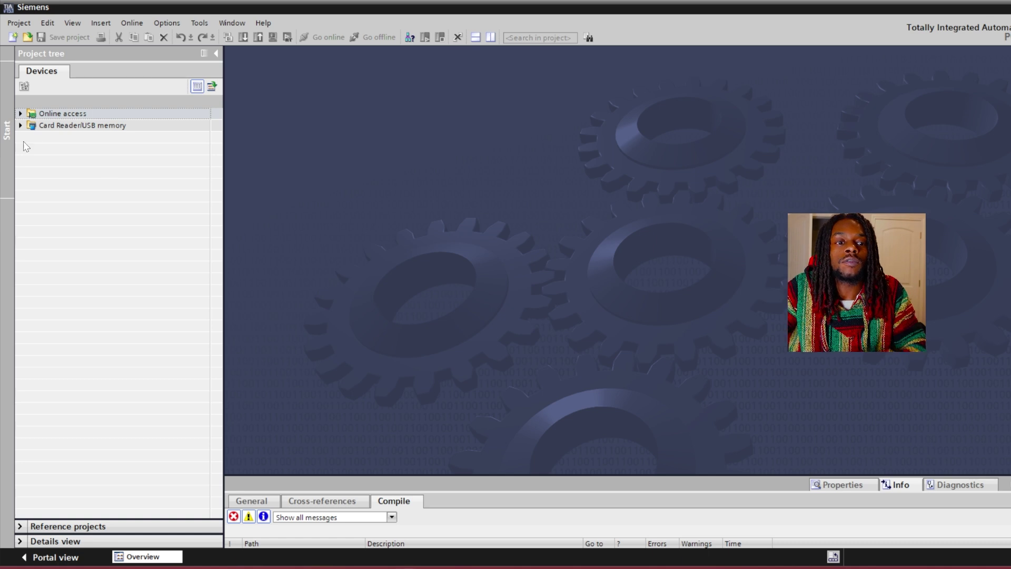
# Expand Online access and scan the Realtek interface for accessible devices.
pyautogui.click(22, 113)
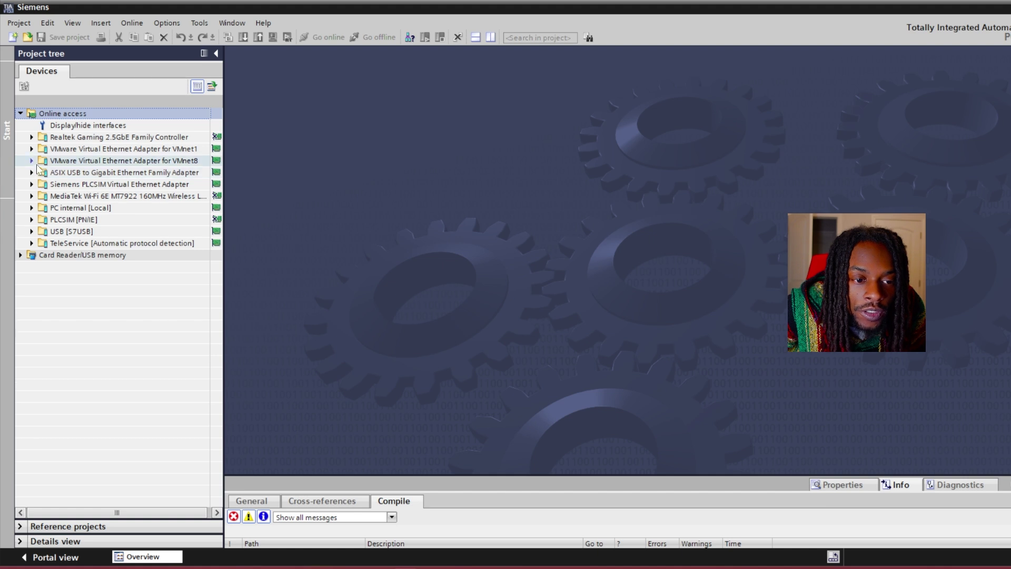
pyautogui.click(31, 137)
pyautogui.click(76, 153)
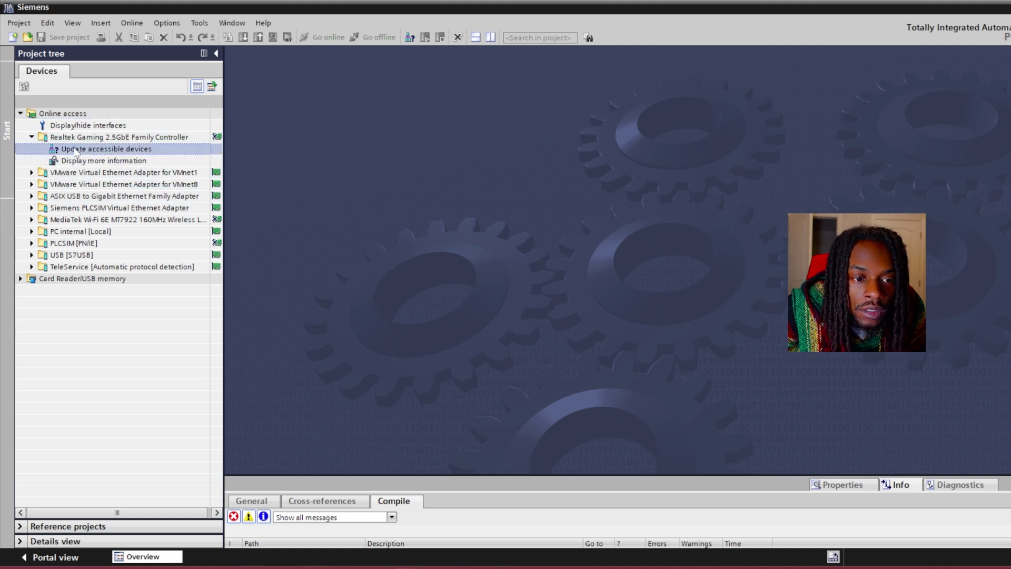
pyautogui.doubleClick(76, 150)
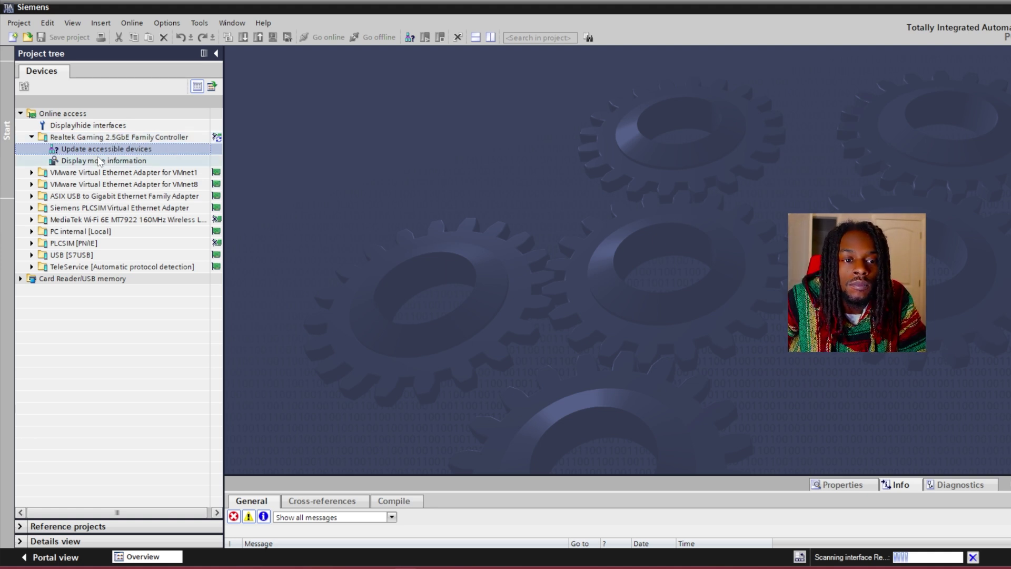
# Scan the ASIX USB adapter and expand the discovered conveyor_cpu [192.168.0.1].
pyautogui.click(31, 196)
pyautogui.doubleClick(88, 208)
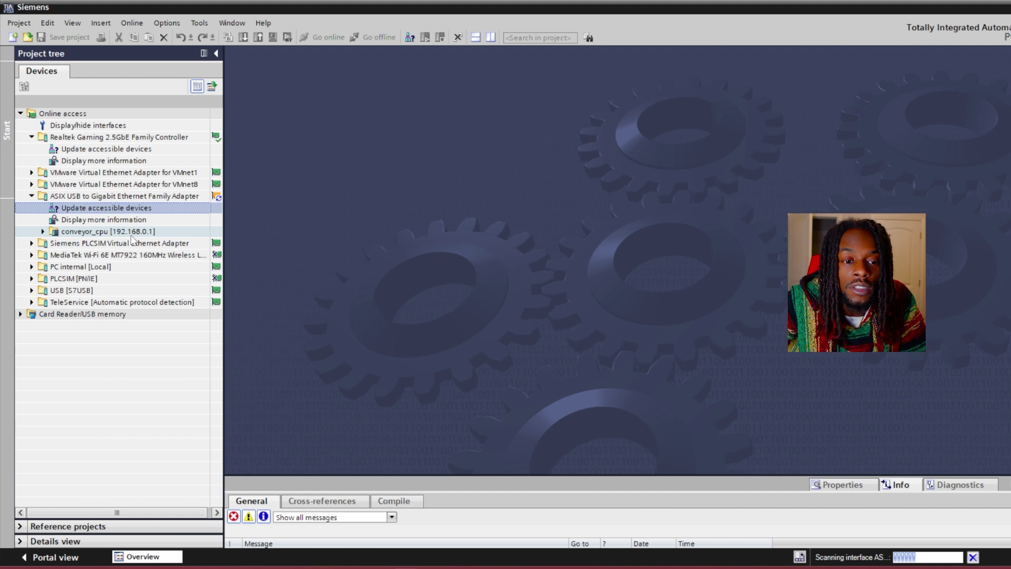
pyautogui.click(44, 233)
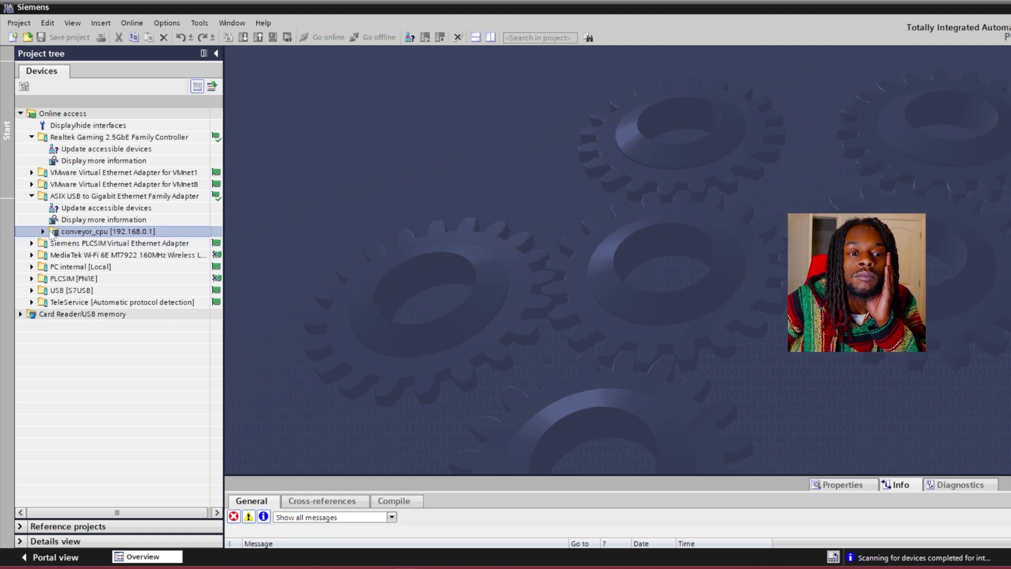
pyautogui.click(43, 232)
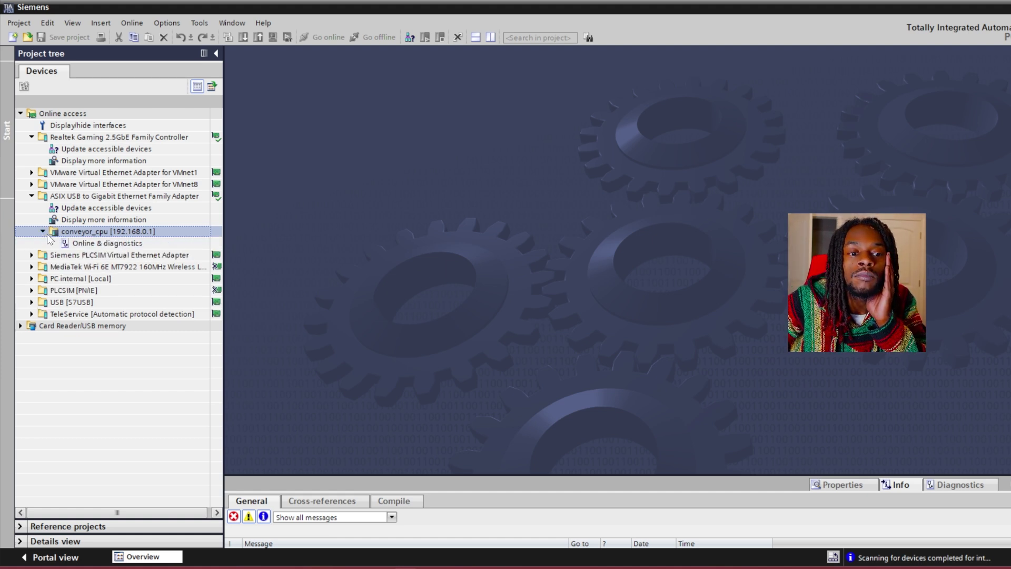
# Open conveyor_cpu's Online & diagnostics, view Assign IP address, then return to General.
pyautogui.doubleClick(84, 243)
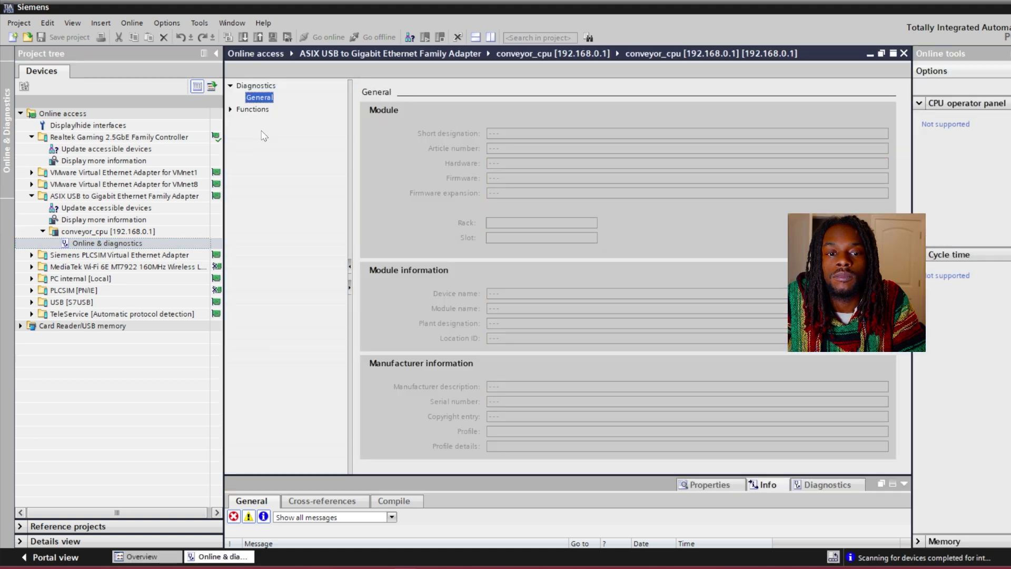
pyautogui.click(231, 110)
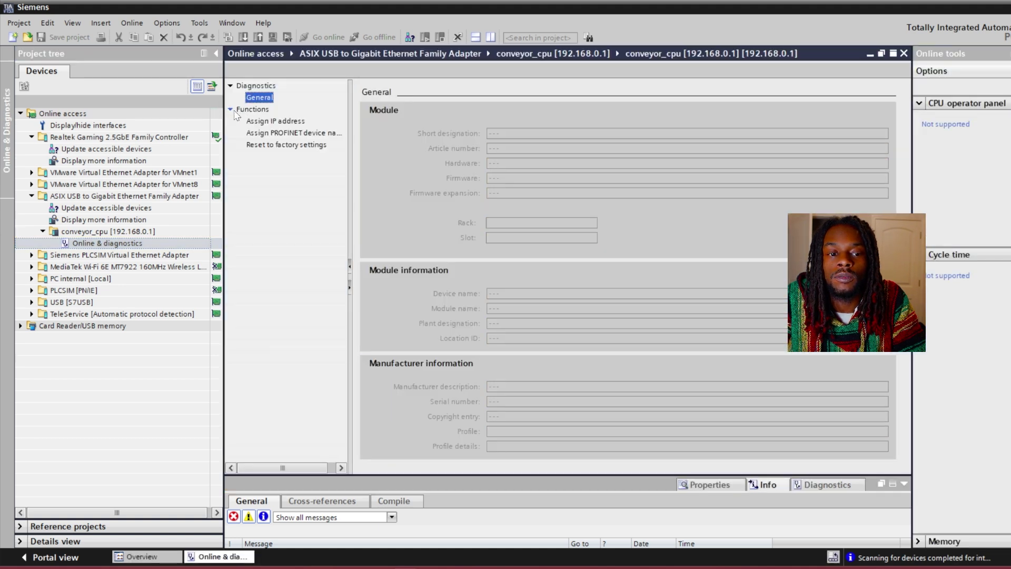
pyautogui.click(266, 124)
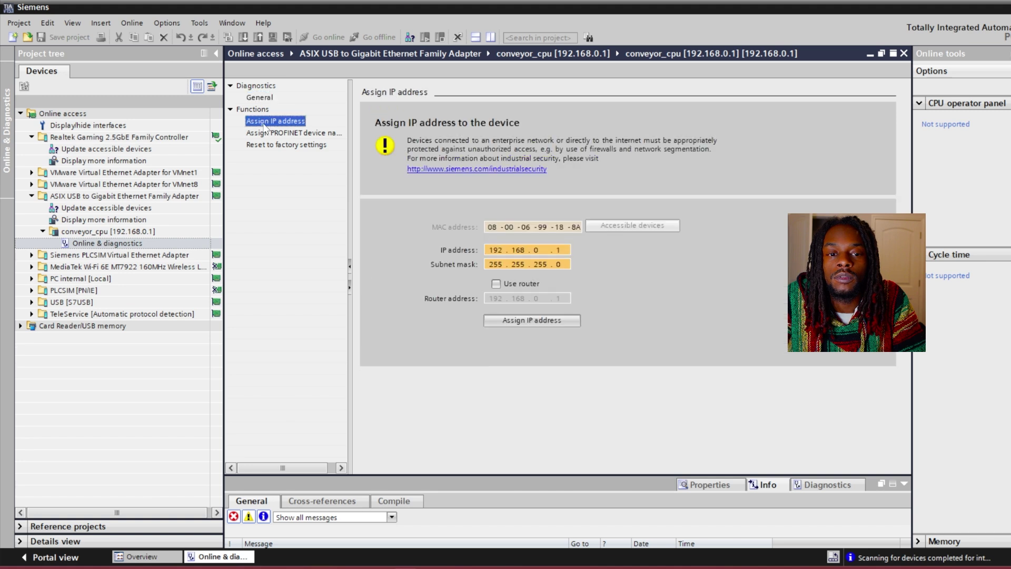
pyautogui.click(260, 98)
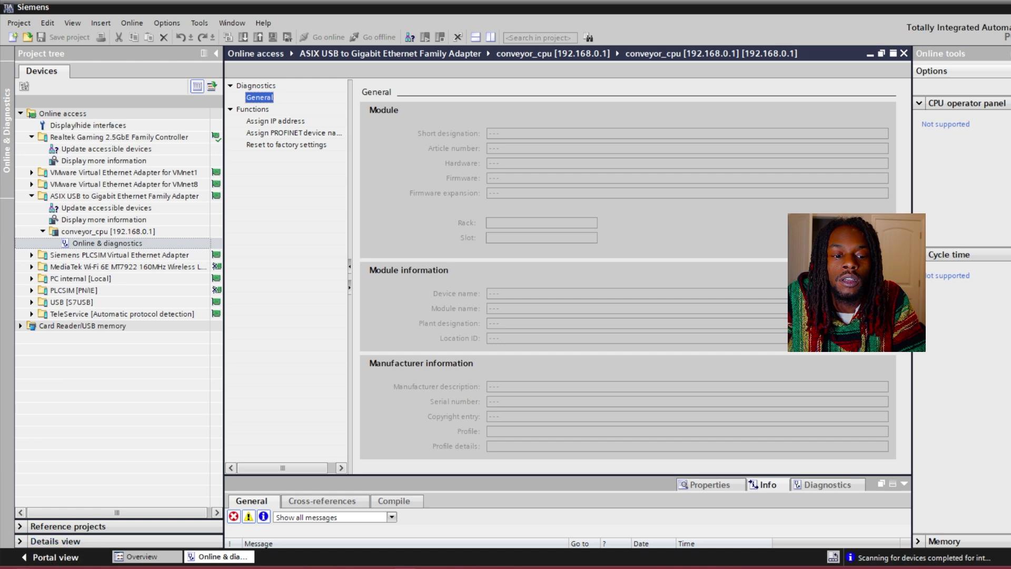
# Launch Command Prompt via 'cmd', ping 192.168.0.1, and move the window aside.
pyautogui.press('super')
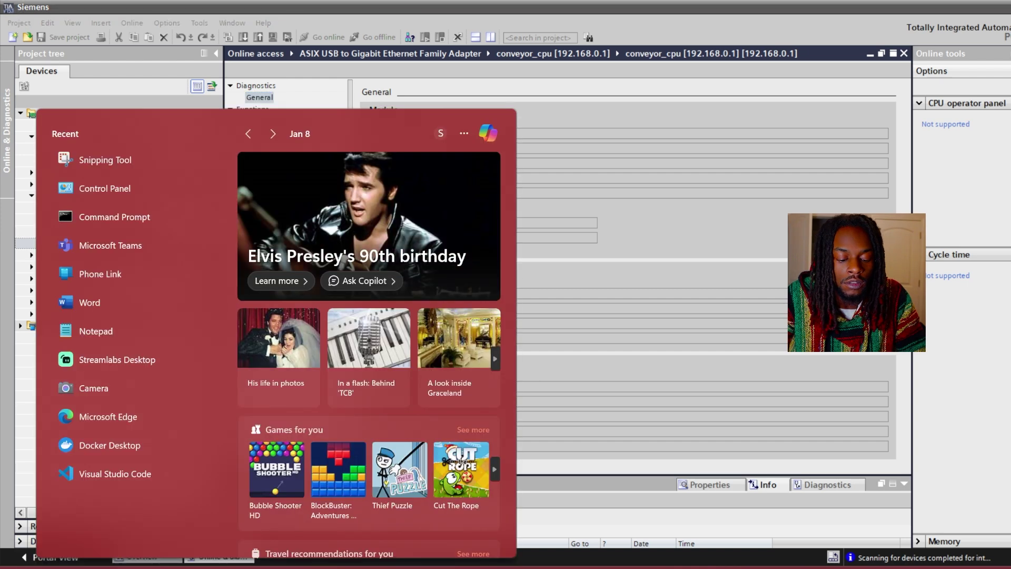
pyautogui.write('cmd')
pyautogui.press('Return')
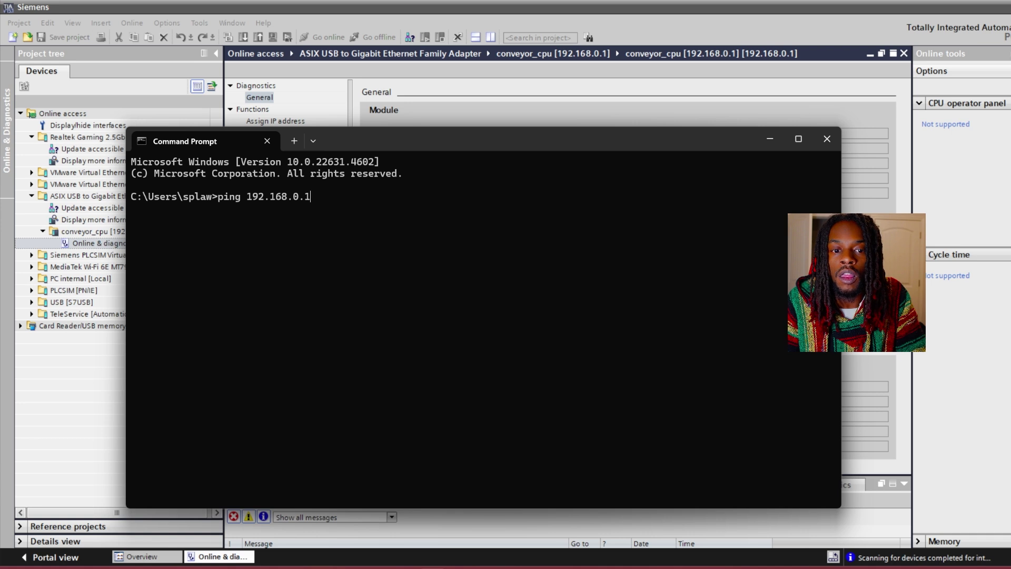
pyautogui.press('Return')
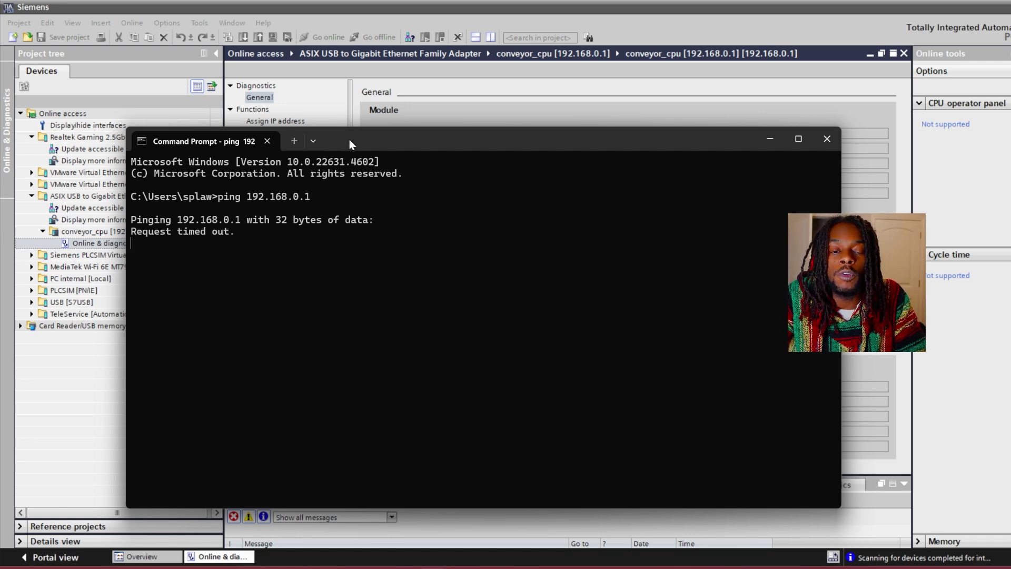
pyautogui.moveTo(349, 139); pyautogui.dragTo(450, 178)
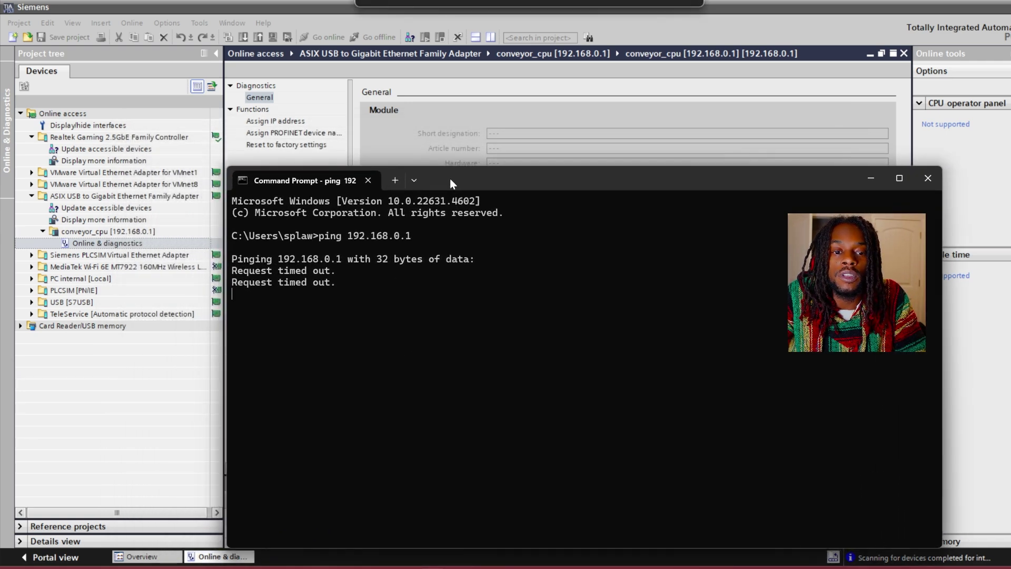
# Bring TIA Portal forward, select conveyor_cpu, check the Online menu, then open Windows Start.
pyautogui.click(114, 14)
pyautogui.click(130, 23)
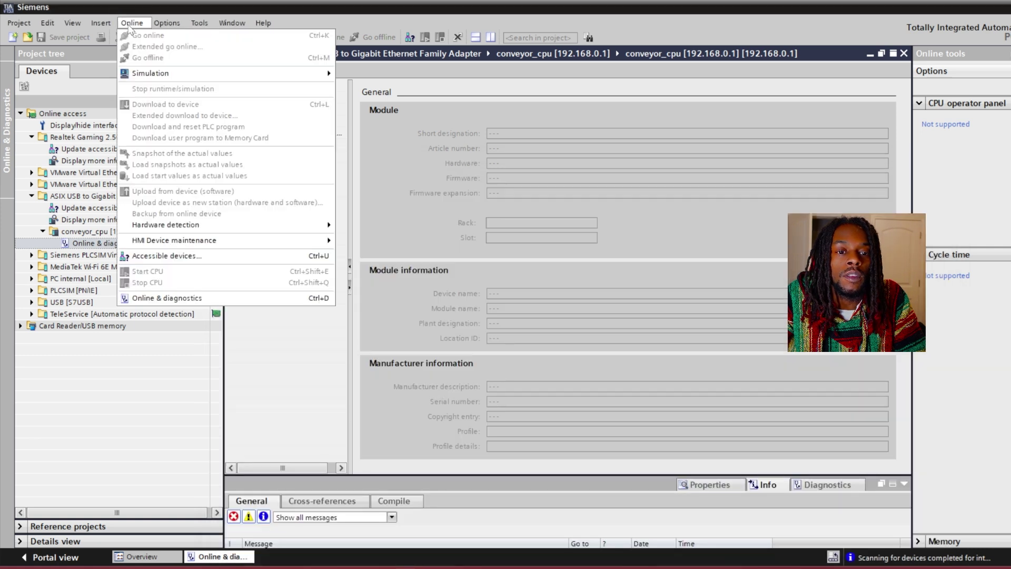
pyautogui.click(93, 25)
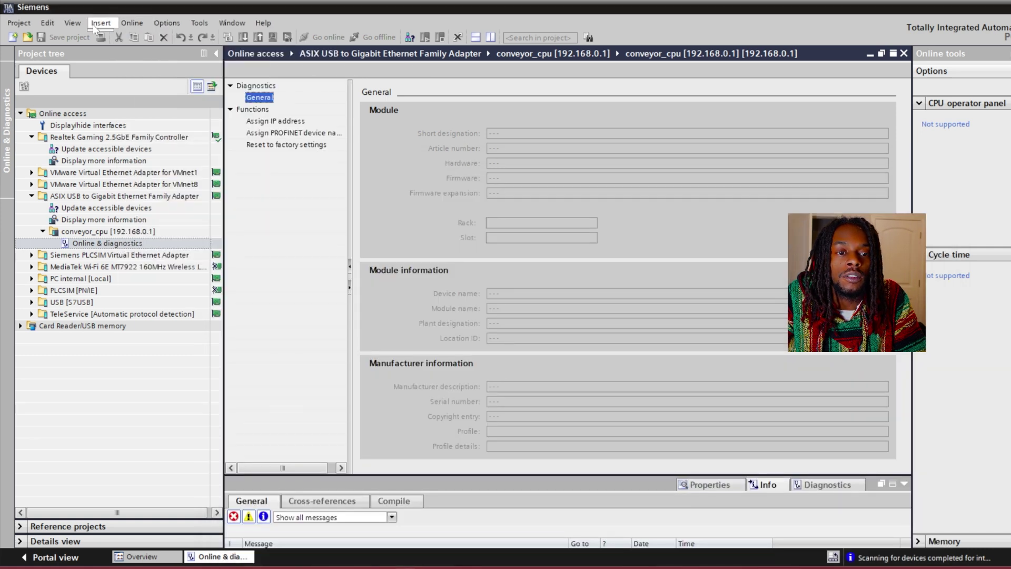
pyautogui.click(90, 234)
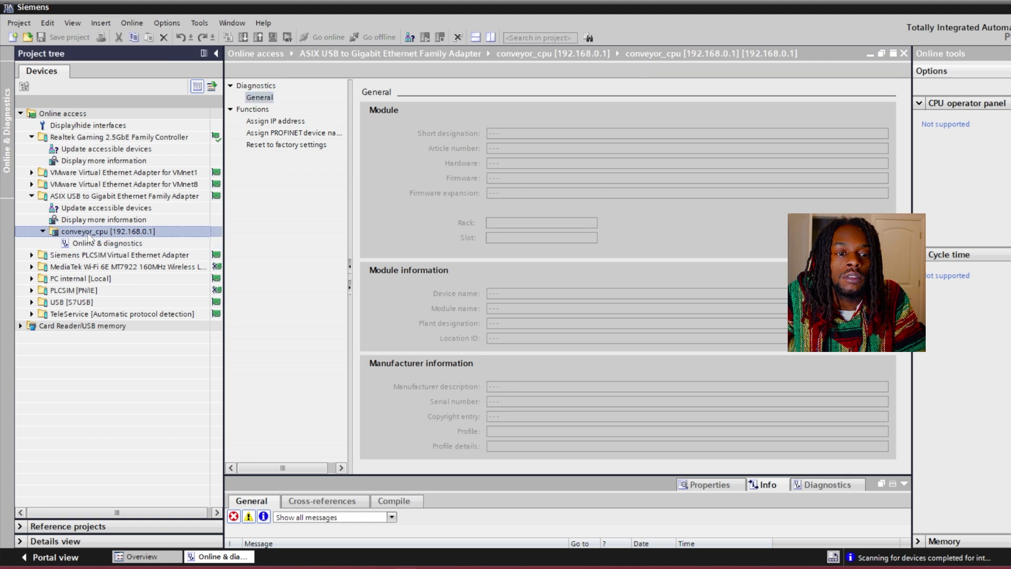
pyautogui.click(132, 24)
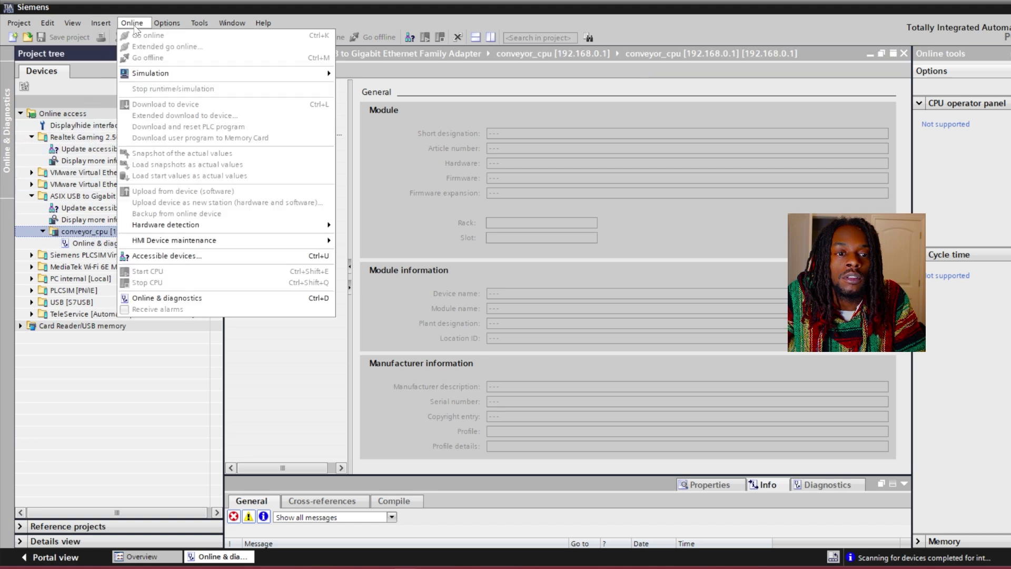
pyautogui.click(133, 24)
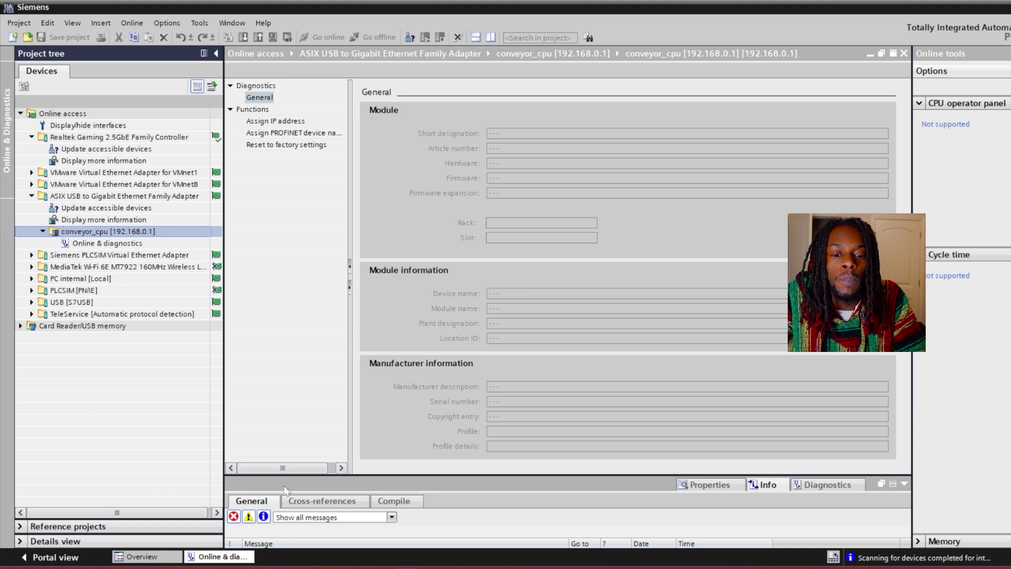
pyautogui.moveTo(432, 568)
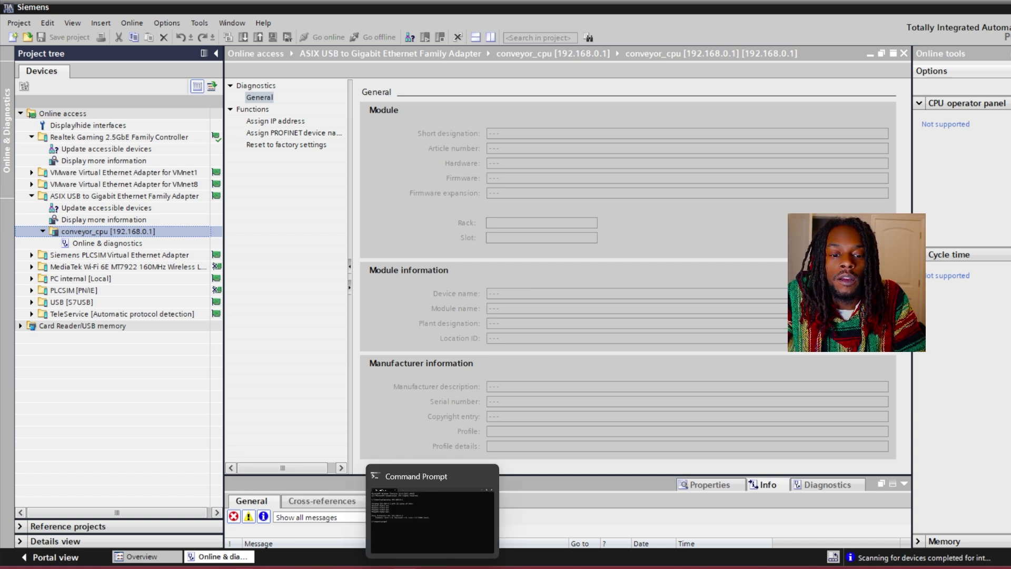
pyautogui.press('super')
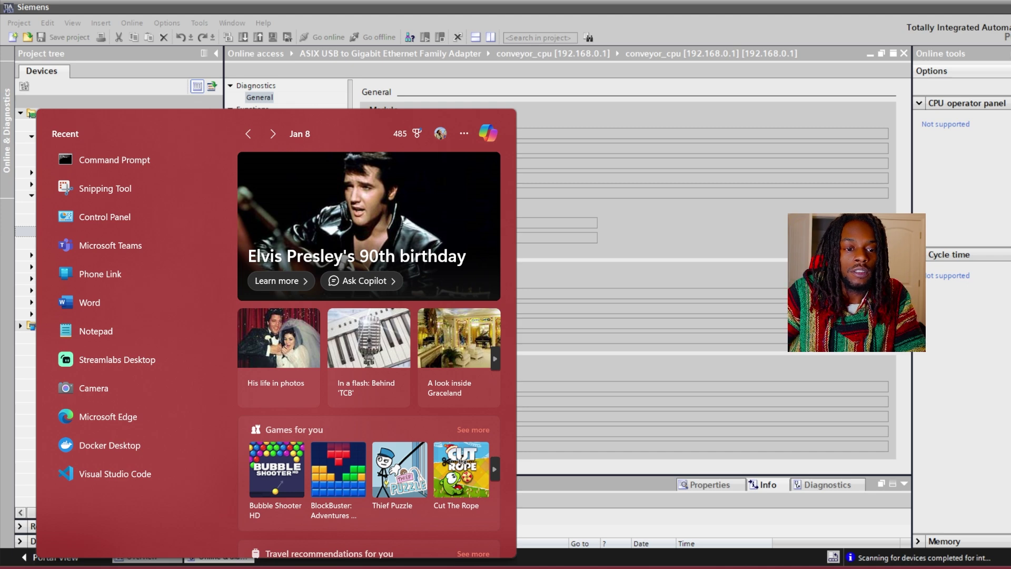
# Search 'con' to reach Control Panel's Network Connections adapter list.
pyautogui.write('con')
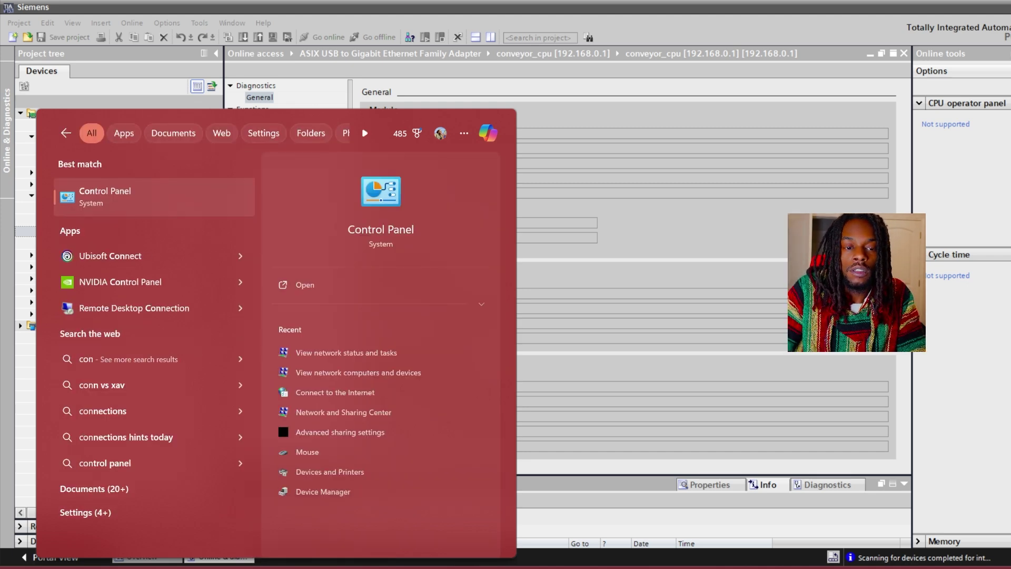
pyautogui.click(179, 188)
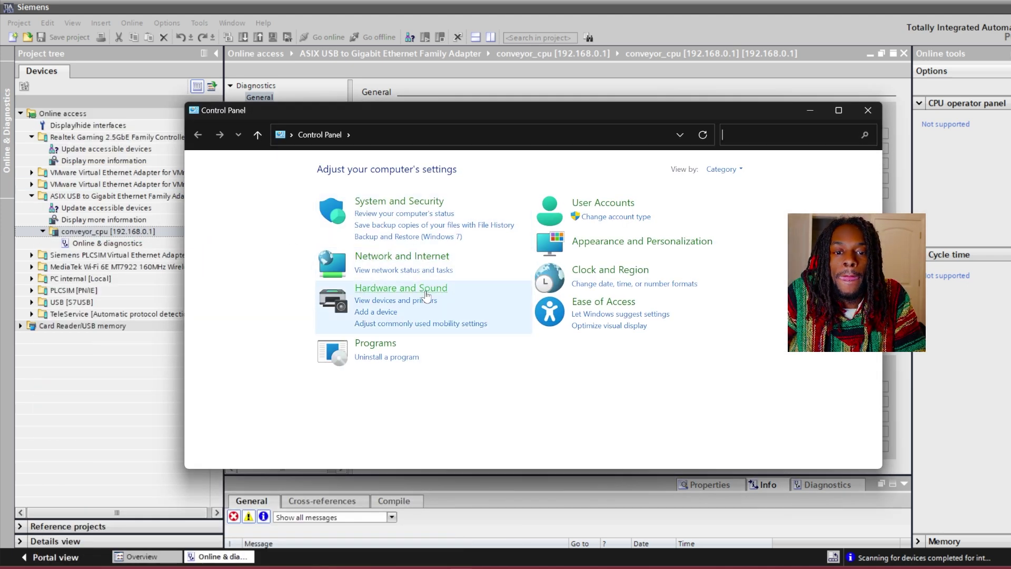
pyautogui.click(400, 270)
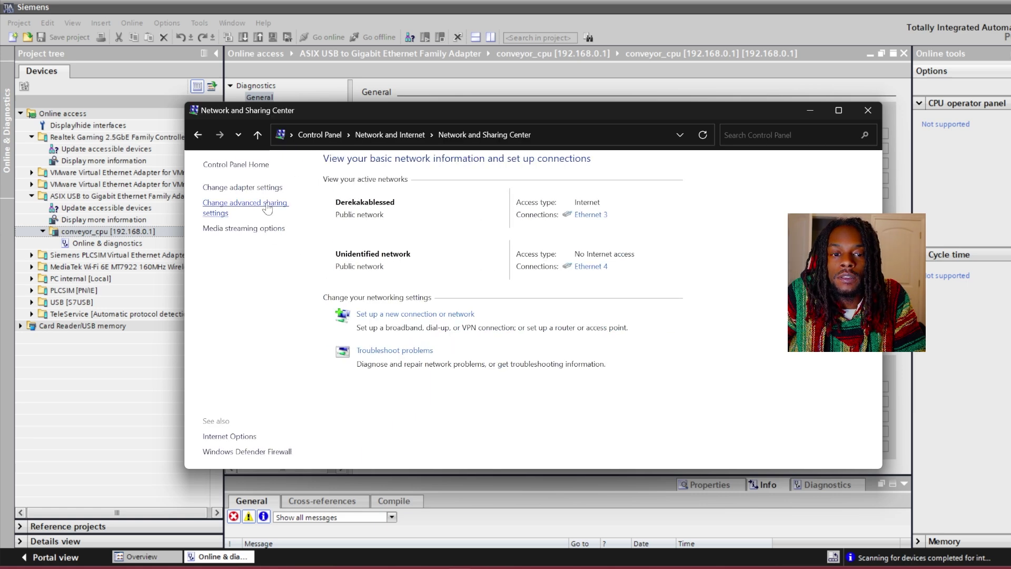
pyautogui.click(242, 188)
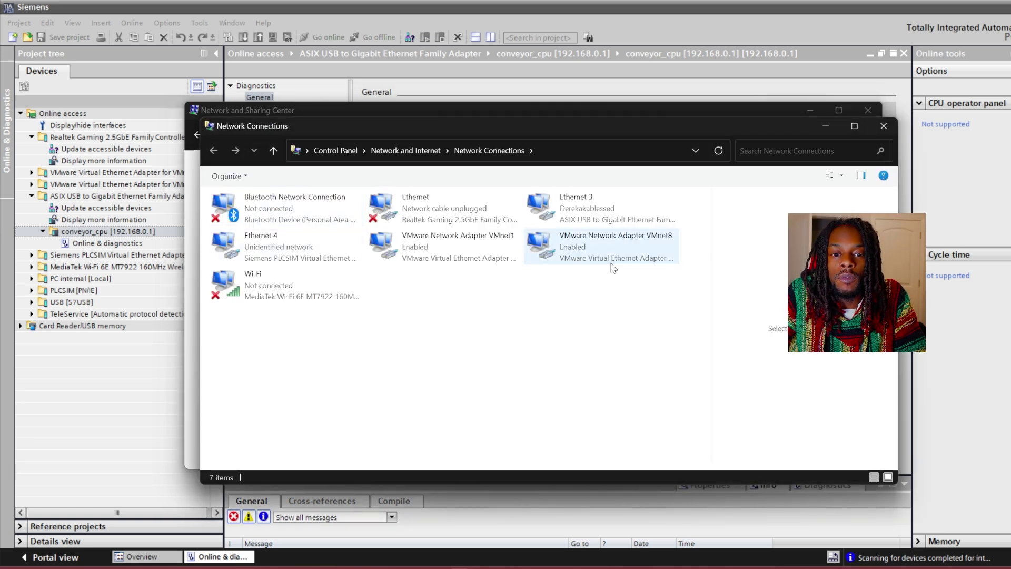
# Inspect Ethernet 3's properties, selecting Internet Protocol Version 4, then close them.
pyautogui.rightClick(592, 209)
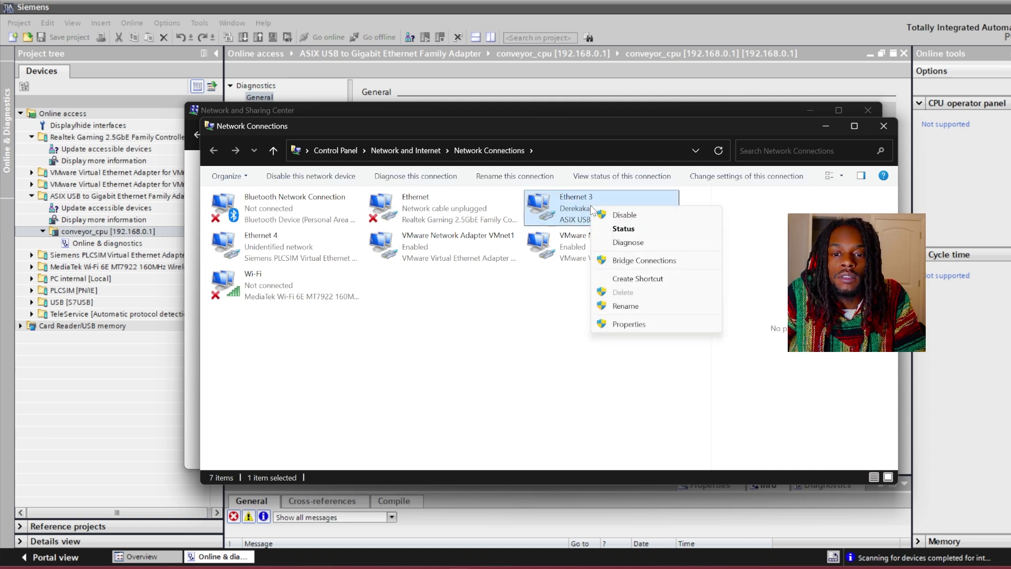
pyautogui.click(656, 324)
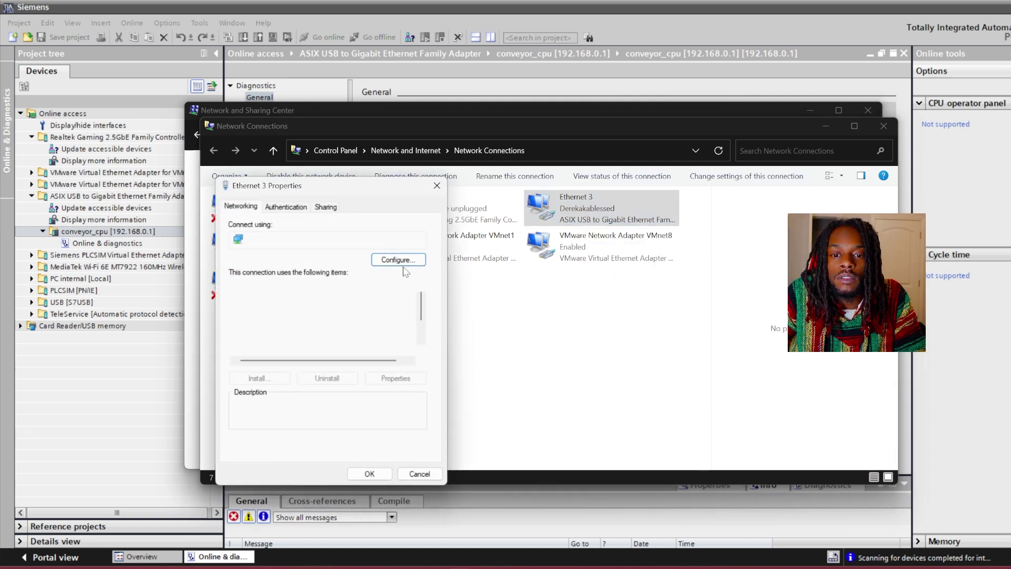
pyautogui.scroll(-1, 307, 324)
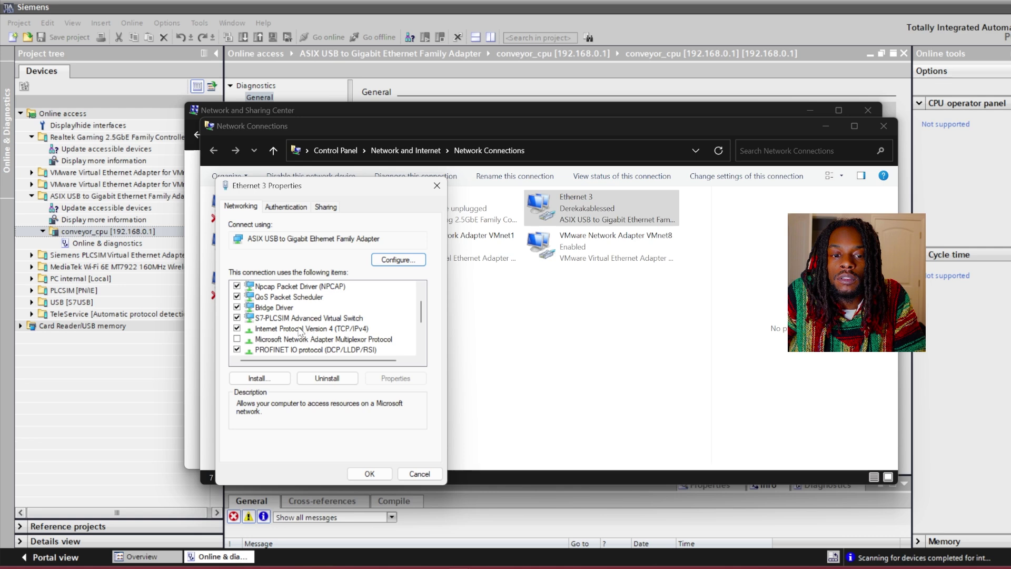
pyautogui.click(293, 331)
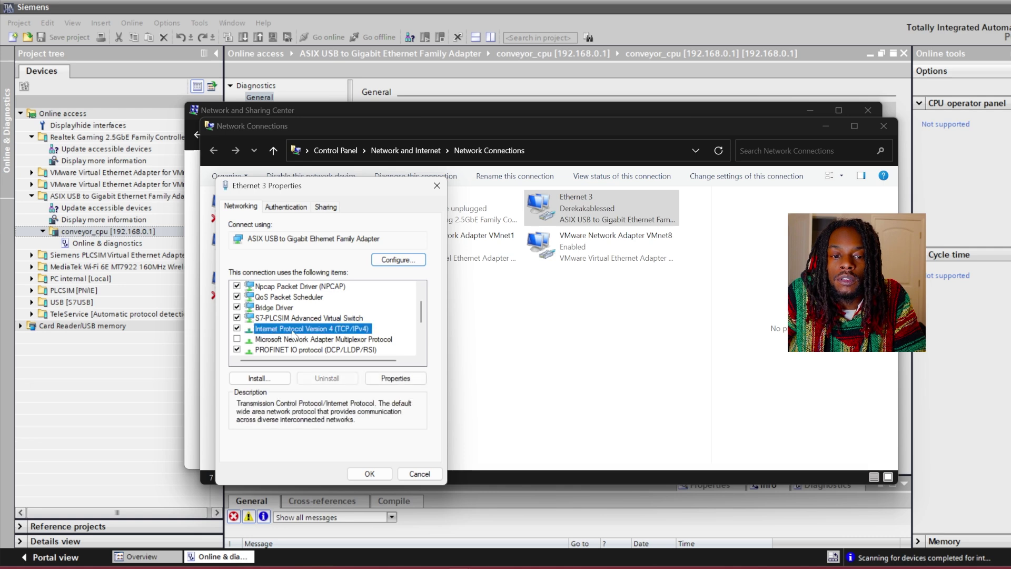
pyautogui.click(367, 475)
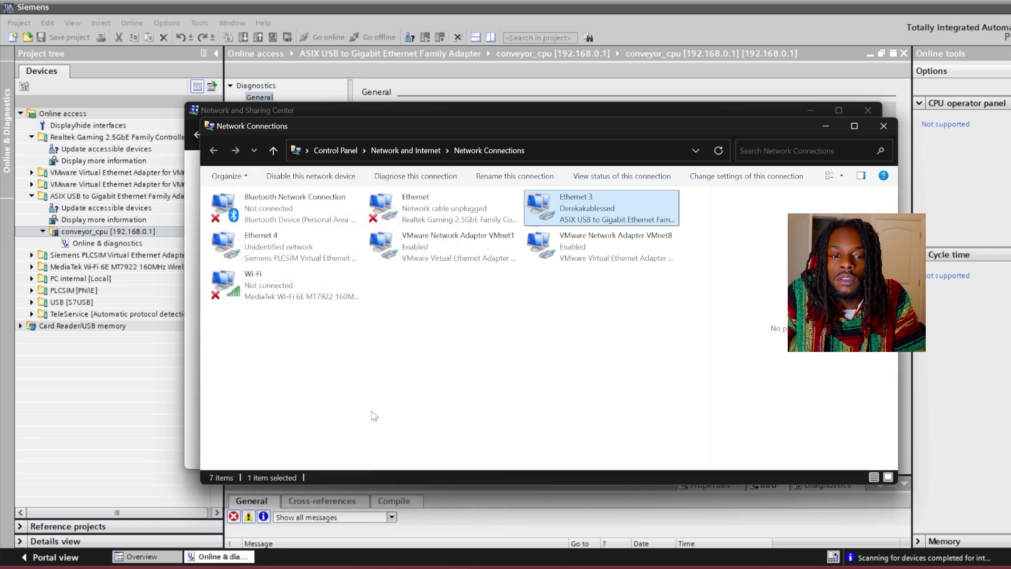
# Set Ethernet 3's IPv4 to obtain IP and DNS automatically, then return to TIA Portal.
pyautogui.rightClick(621, 212)
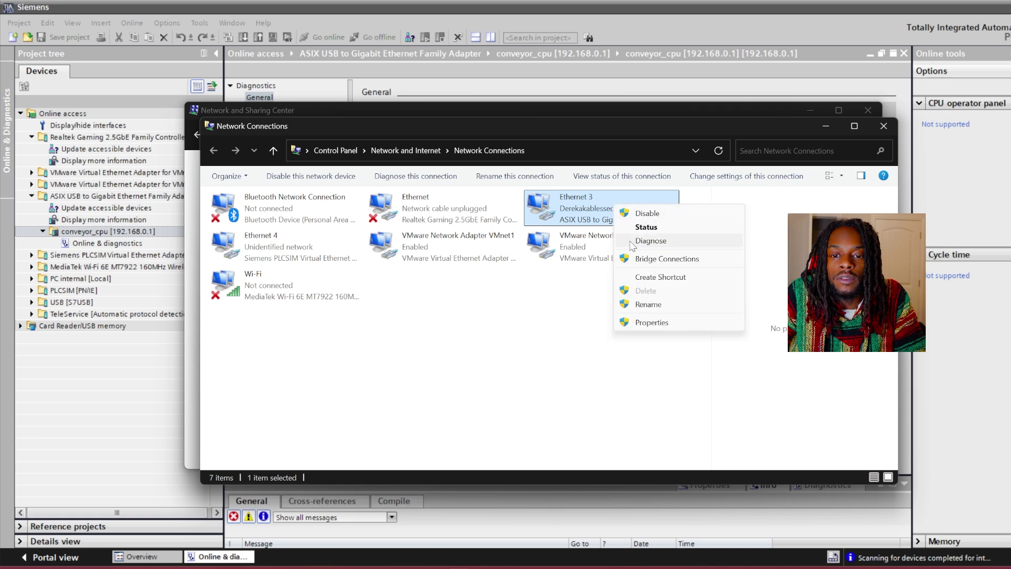
pyautogui.click(669, 327)
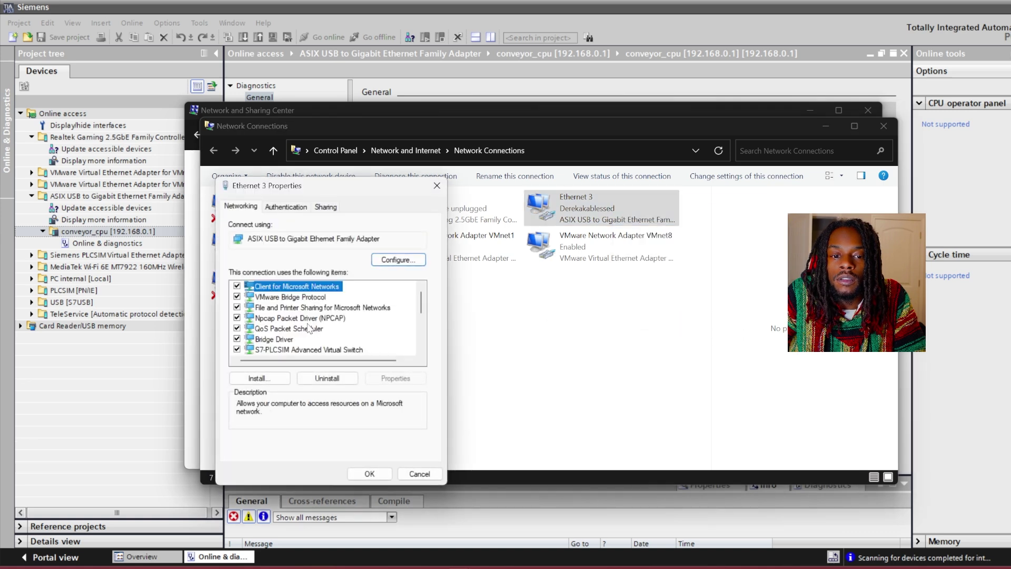
pyautogui.scroll(-1, 308, 331)
pyautogui.doubleClick(311, 329)
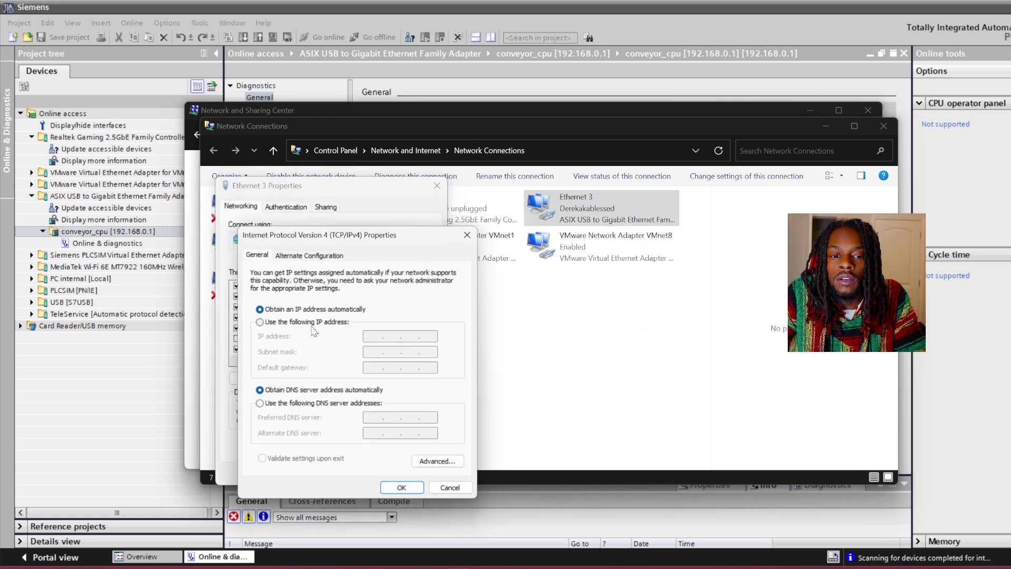
pyautogui.click(311, 325)
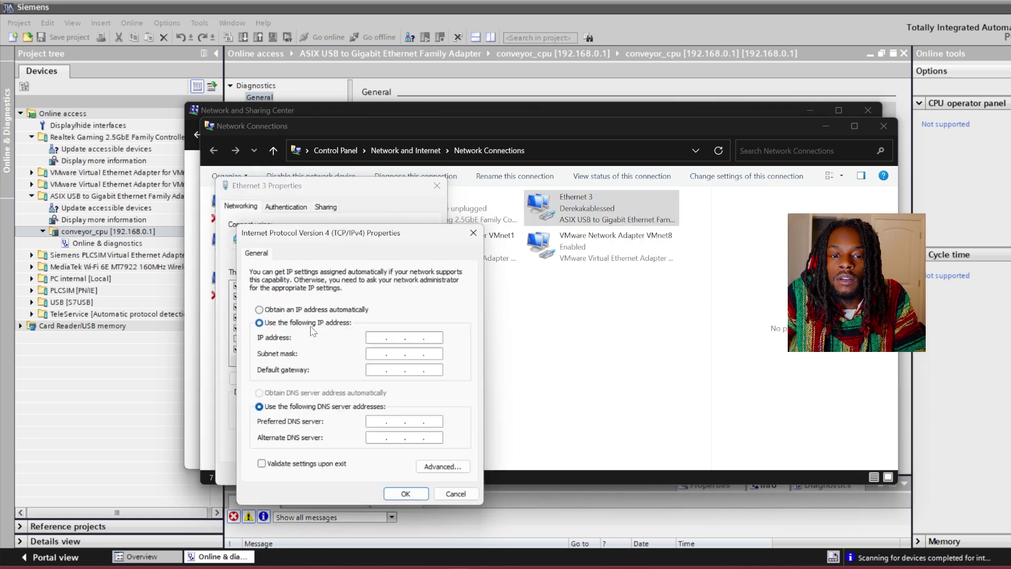
pyautogui.click(262, 310)
pyautogui.click(261, 394)
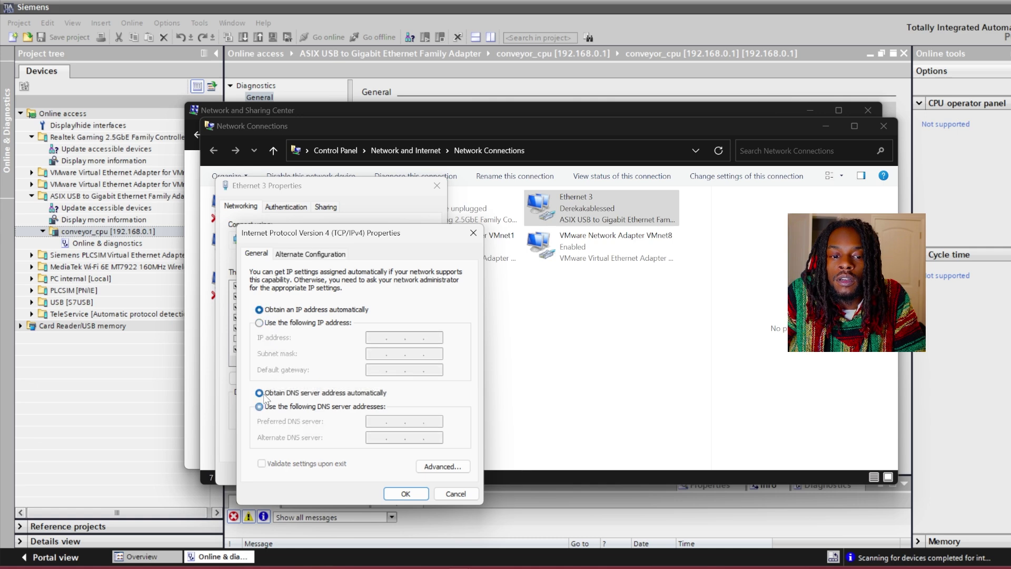
pyautogui.click(405, 493)
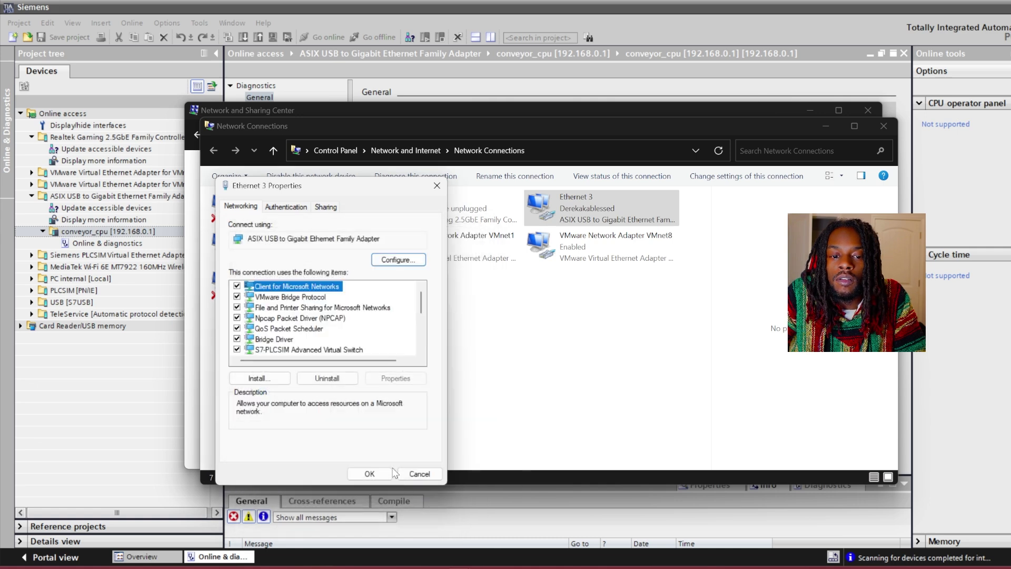
pyautogui.click(142, 371)
pyautogui.click(138, 241)
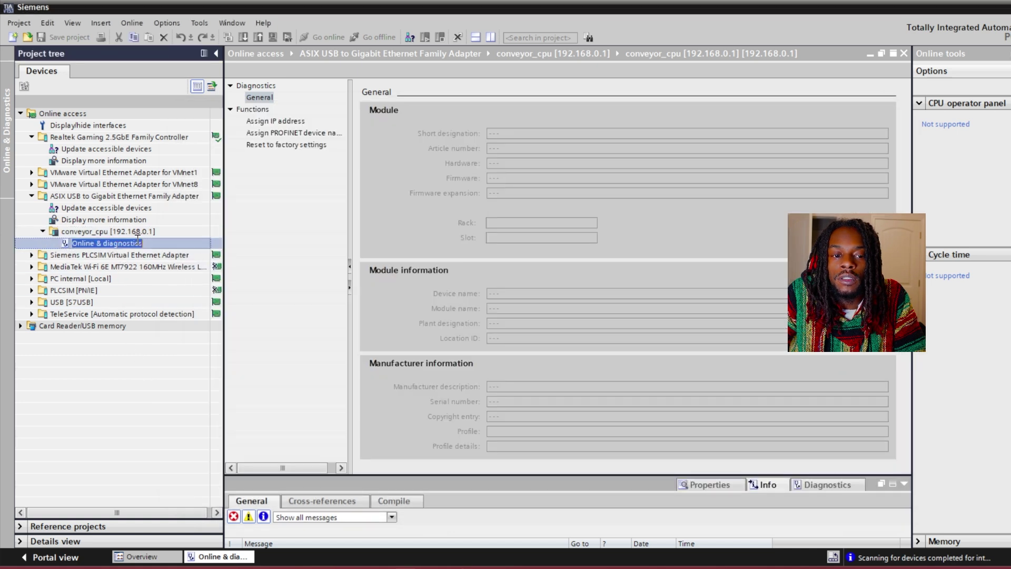
# Close and reopen the Online & diagnostics editor for conveyor_cpu.
pyautogui.doubleClick(143, 242)
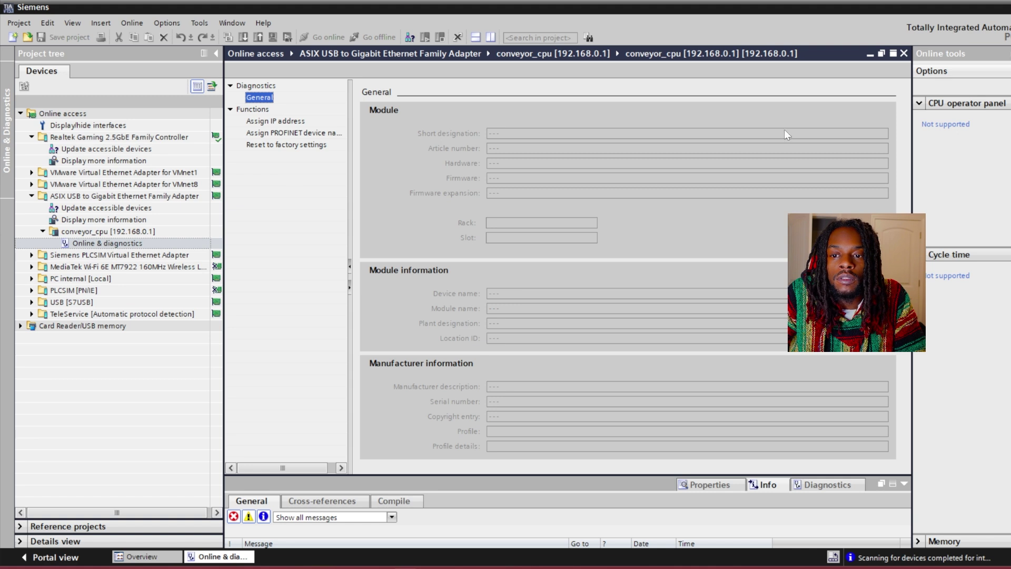
pyautogui.click(904, 55)
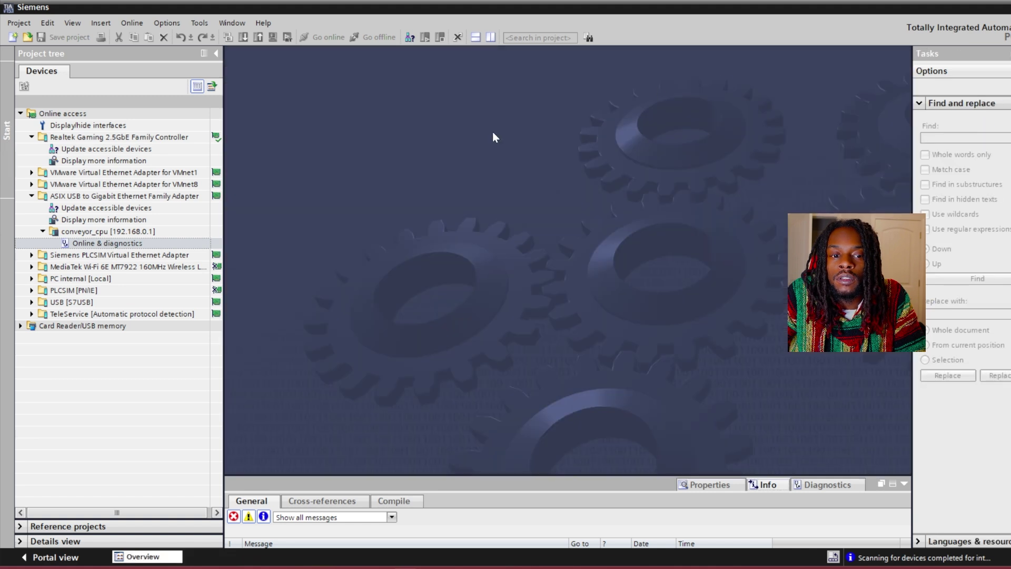
pyautogui.click(113, 244)
pyautogui.doubleClick(115, 243)
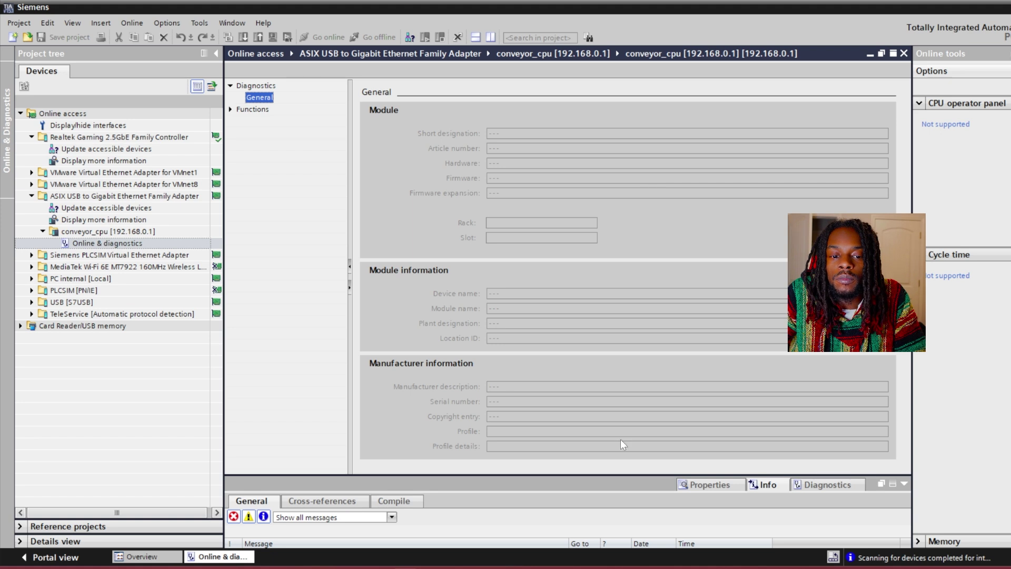
# Rerun the ping to 192.168.0.1 in Command Prompt.
pyautogui.hotkey('alt', 'Tab')
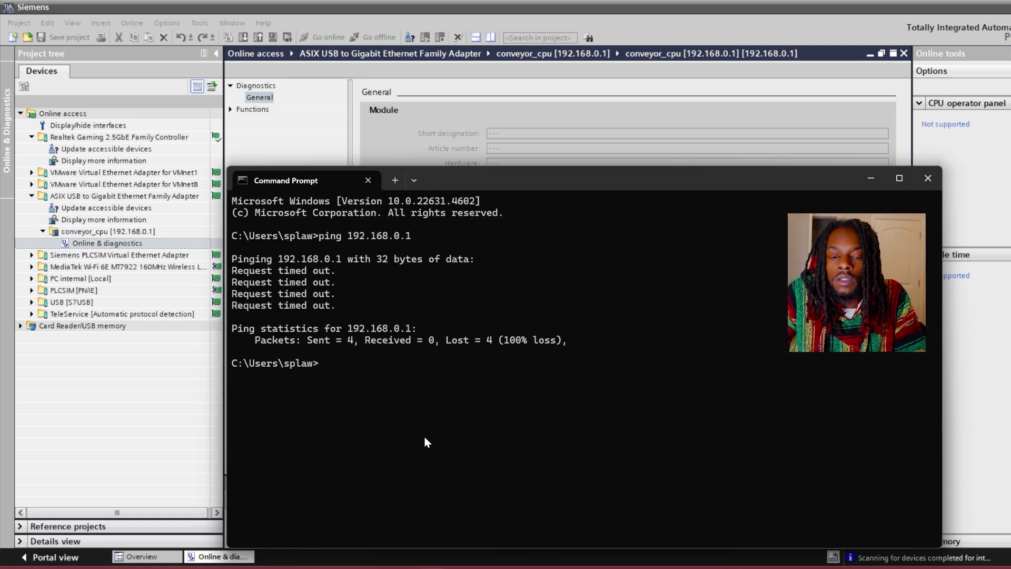
pyautogui.press('Up')
pyautogui.press('Return')
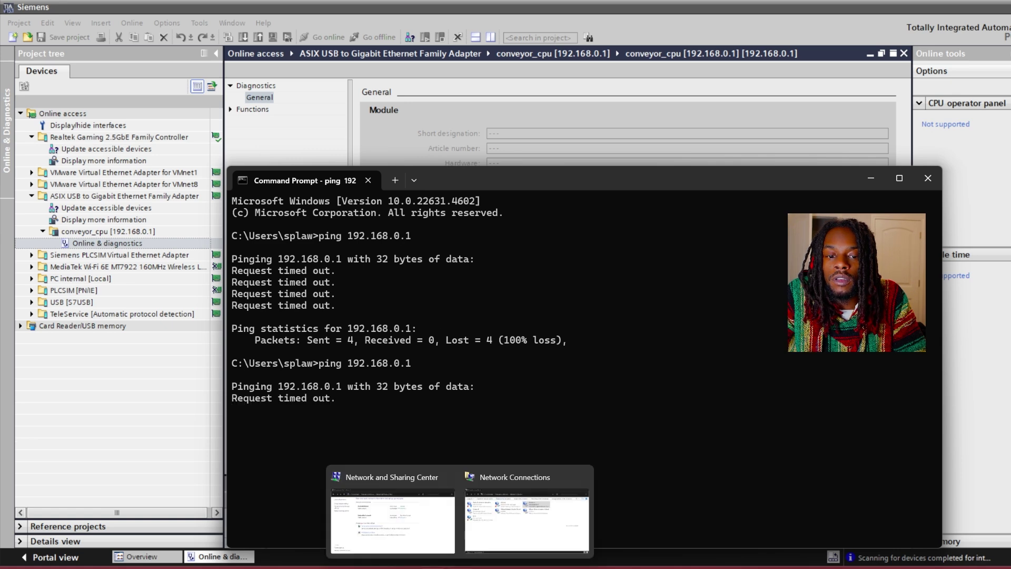
# Switch Ethernet 3's IPv4 to manual, enter 192.168.0.128 and mask 255.255.255.0, and confirm.
pyautogui.click(527, 521)
pyautogui.scroll(-3, 332, 332)
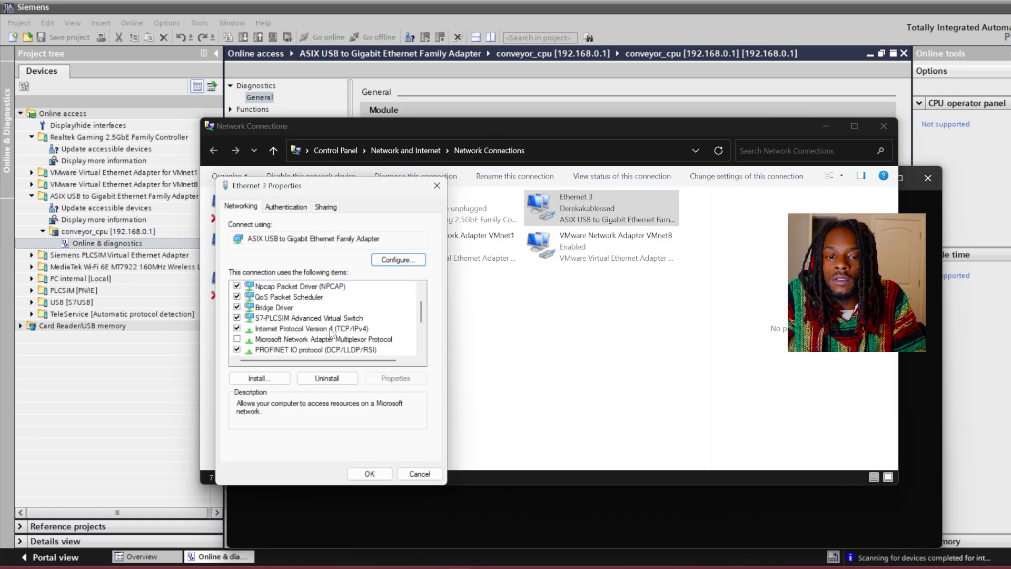
pyautogui.doubleClick(330, 329)
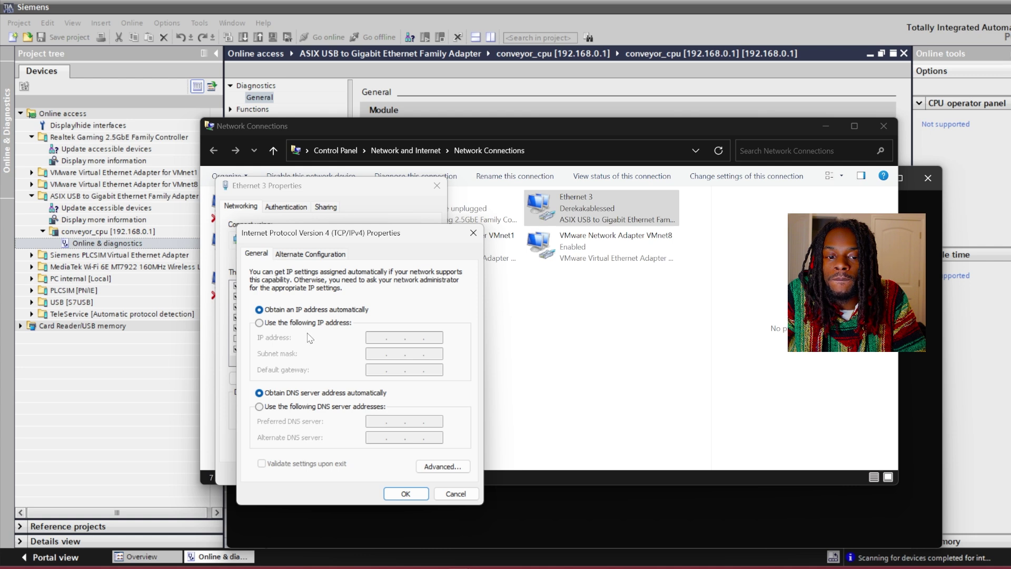
pyautogui.click(259, 323)
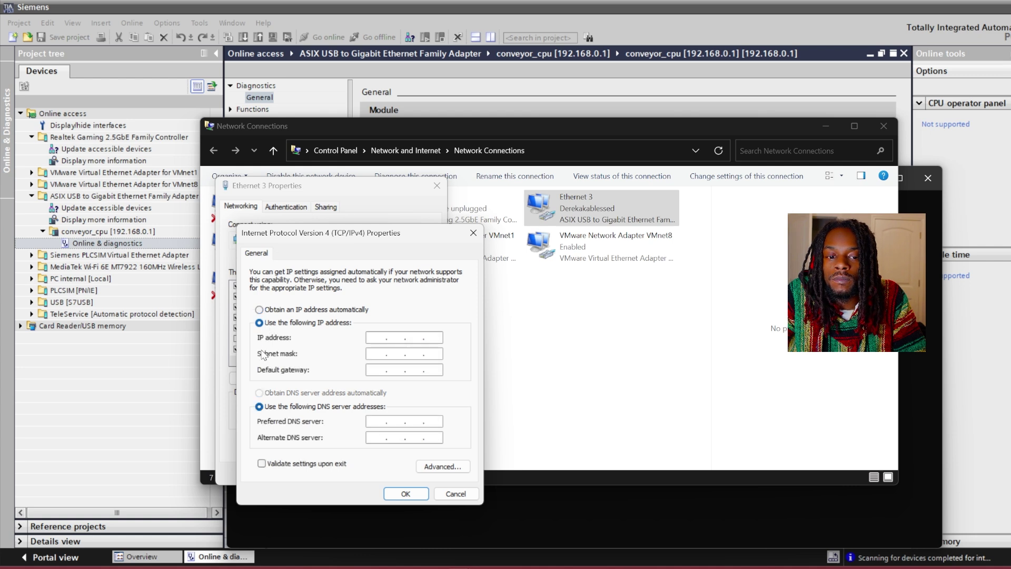
pyautogui.click(379, 338)
pyautogui.write('192 . 168 . 0 . 128')
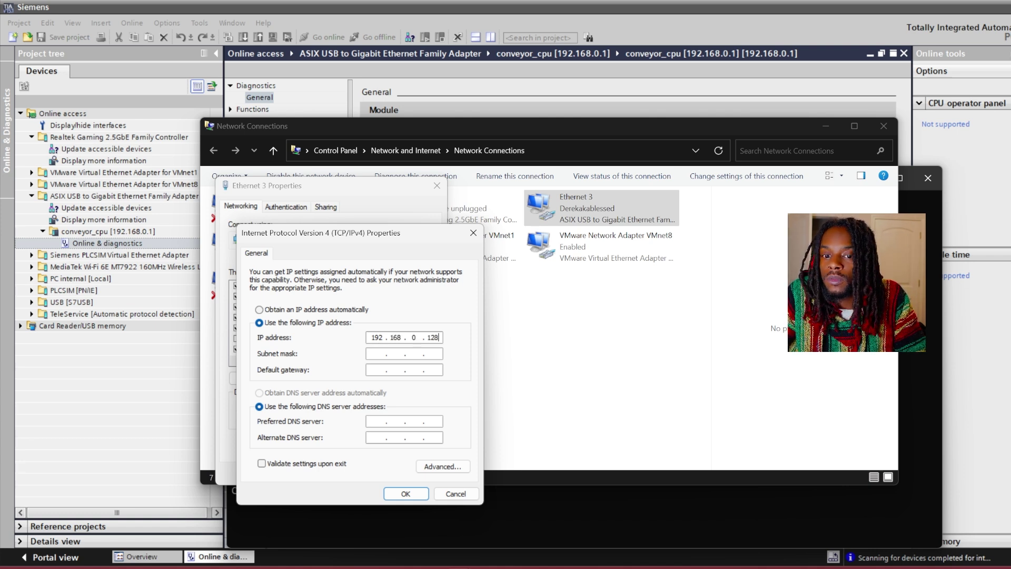
pyautogui.click(386, 353)
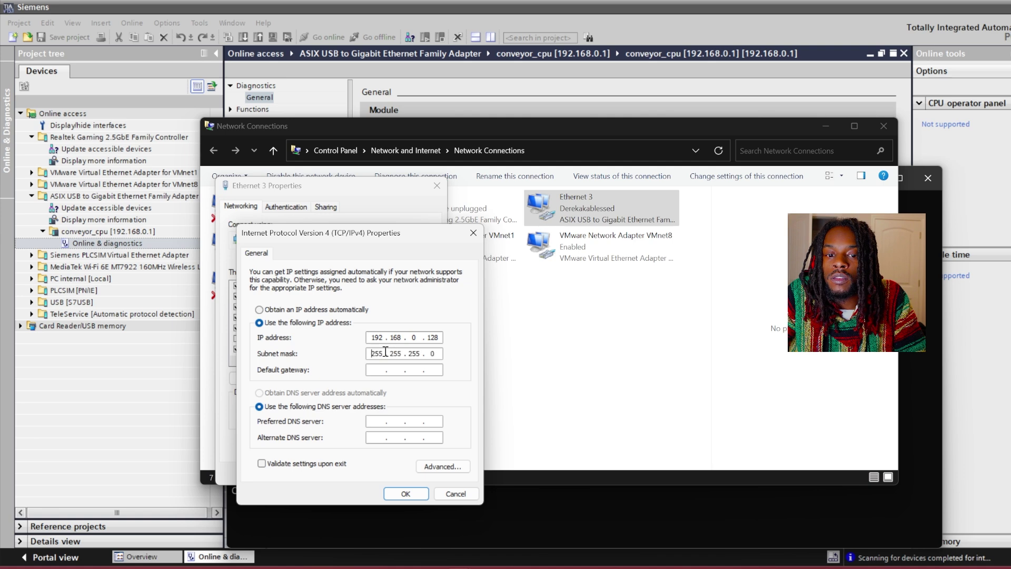
pyautogui.click(393, 494)
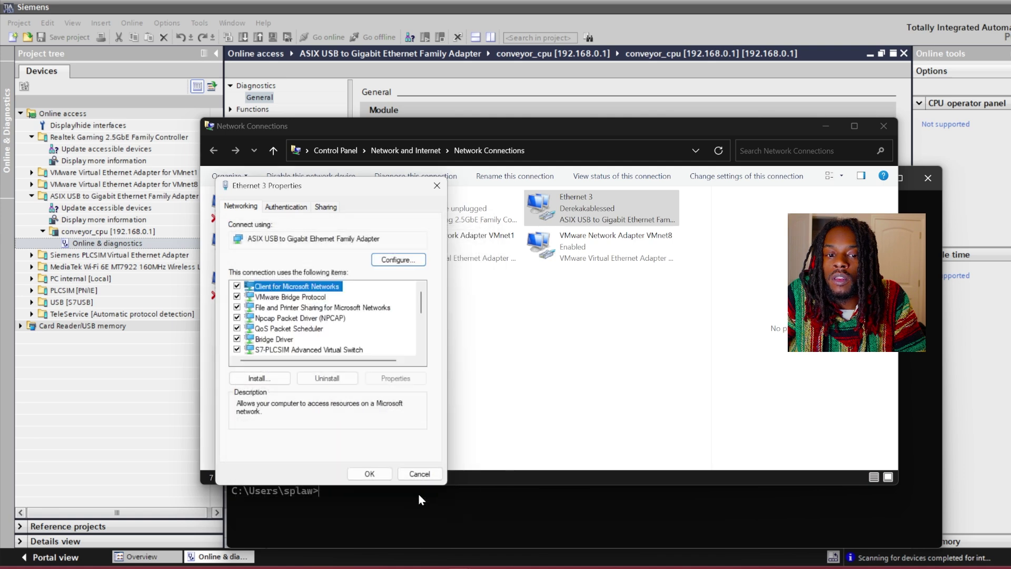
pyautogui.click(387, 475)
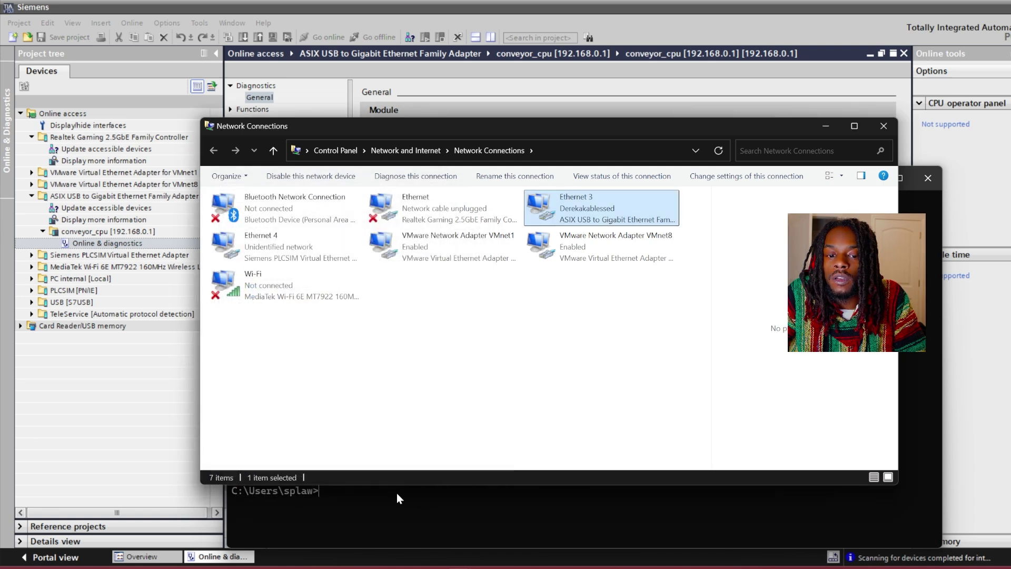
# Rerun ping 192.168.0.1, now replying with 0% loss, then return to TIA Portal.
pyautogui.click(410, 496)
pyautogui.press('Up')
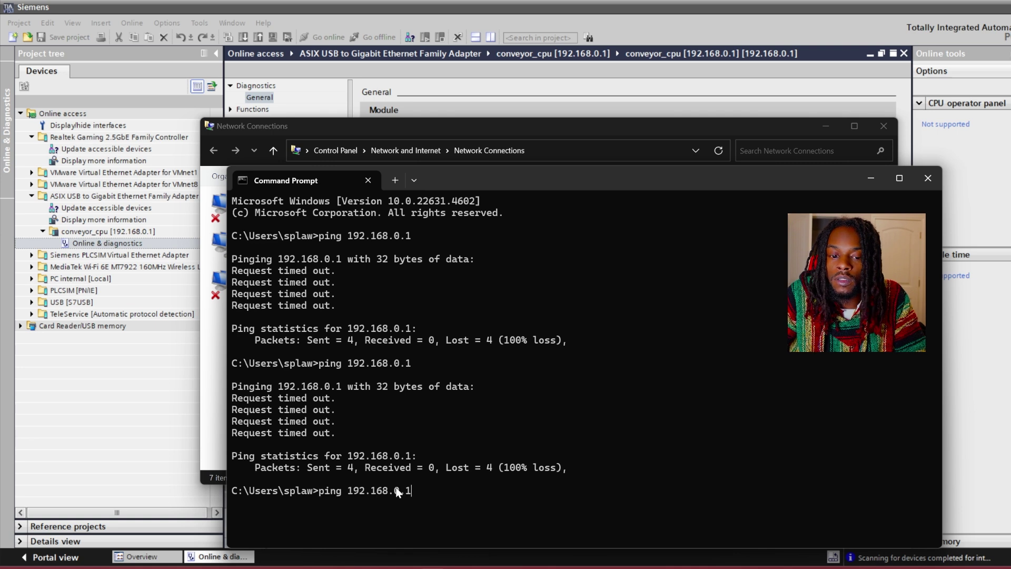
pyautogui.press('Return')
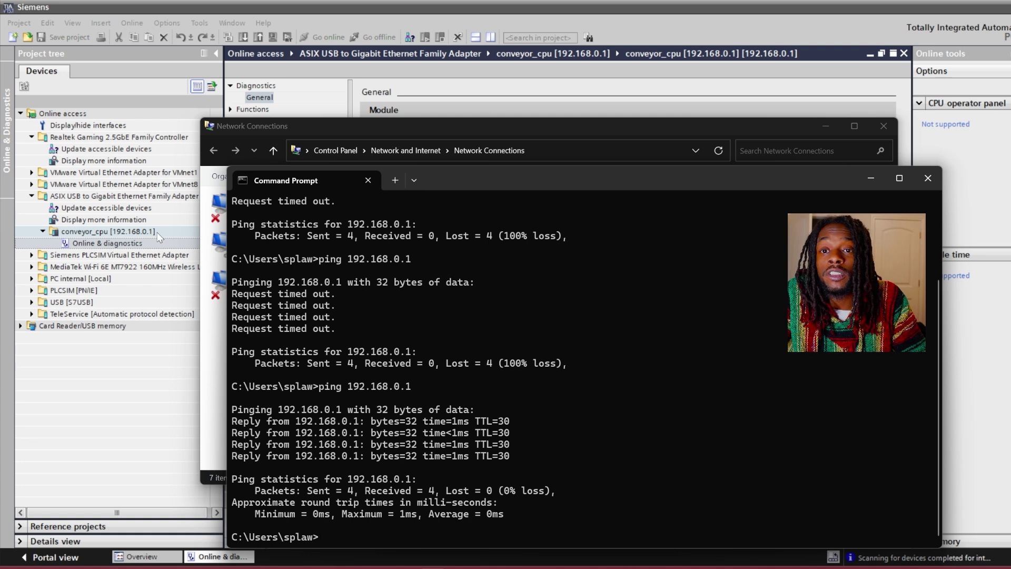
pyautogui.click(138, 244)
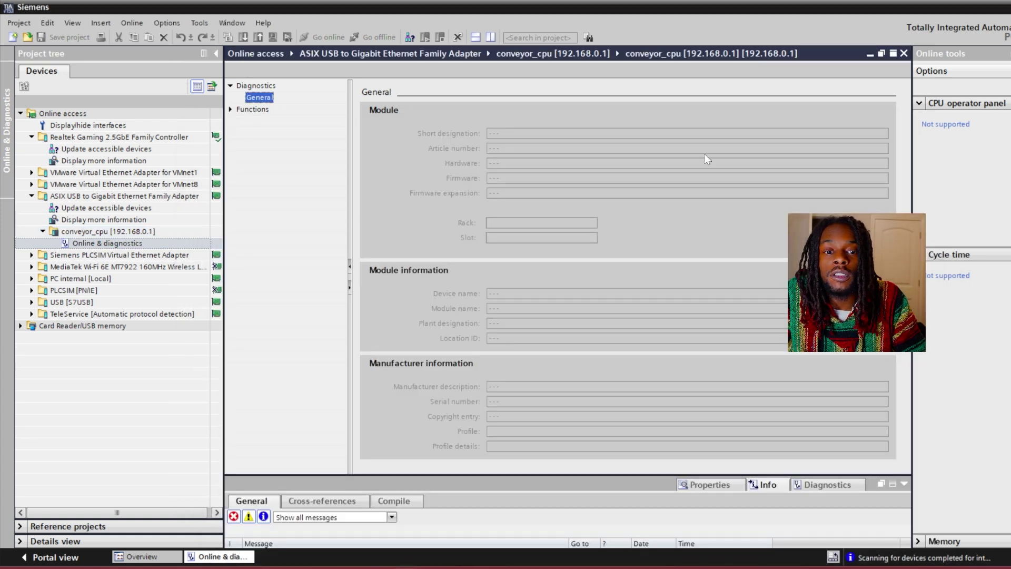
# Reopen conveyor_cpu's diagnostics, check Assign IP address, then return to General.
pyautogui.click(904, 53)
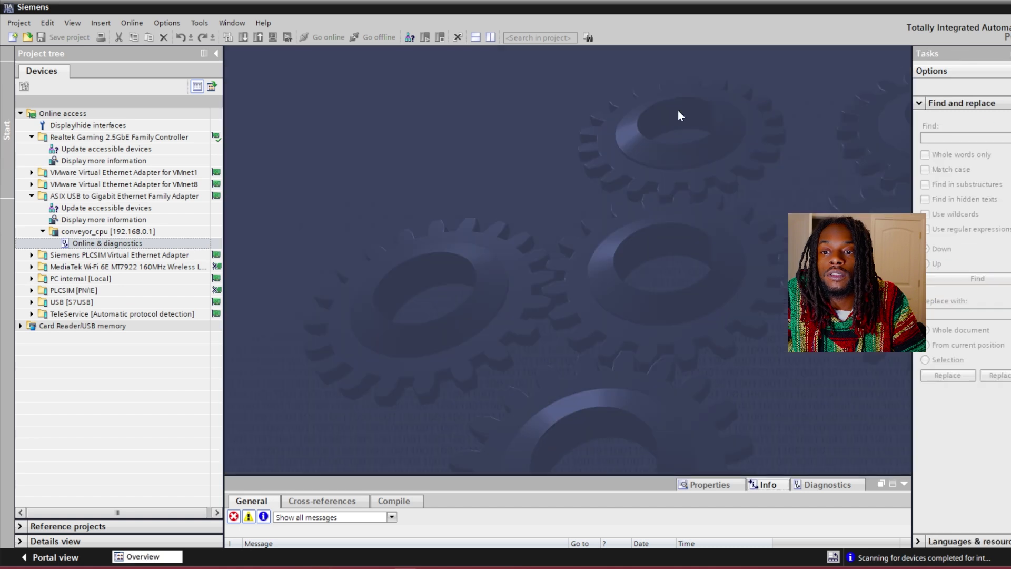
pyautogui.doubleClick(110, 243)
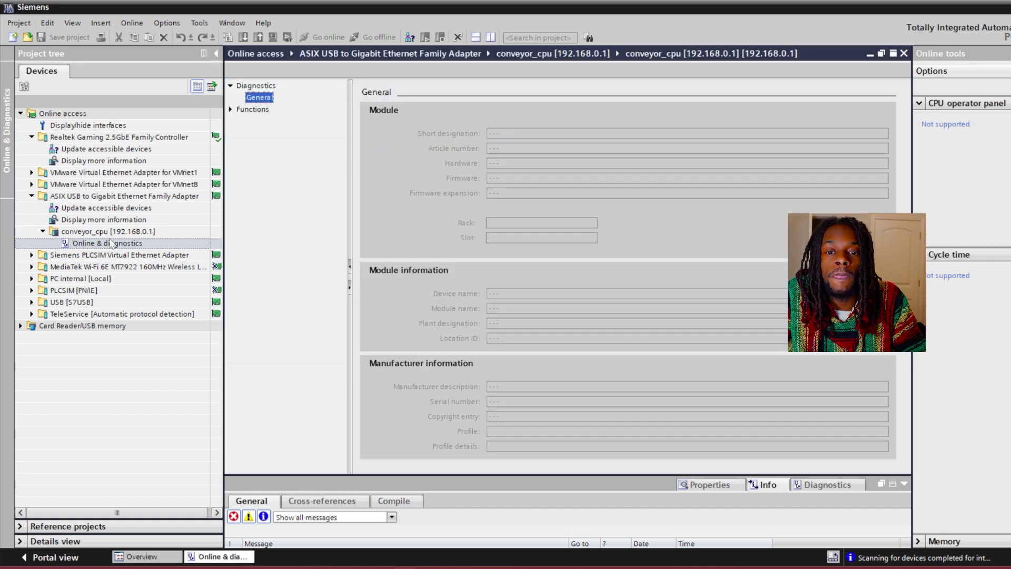
pyautogui.click(230, 109)
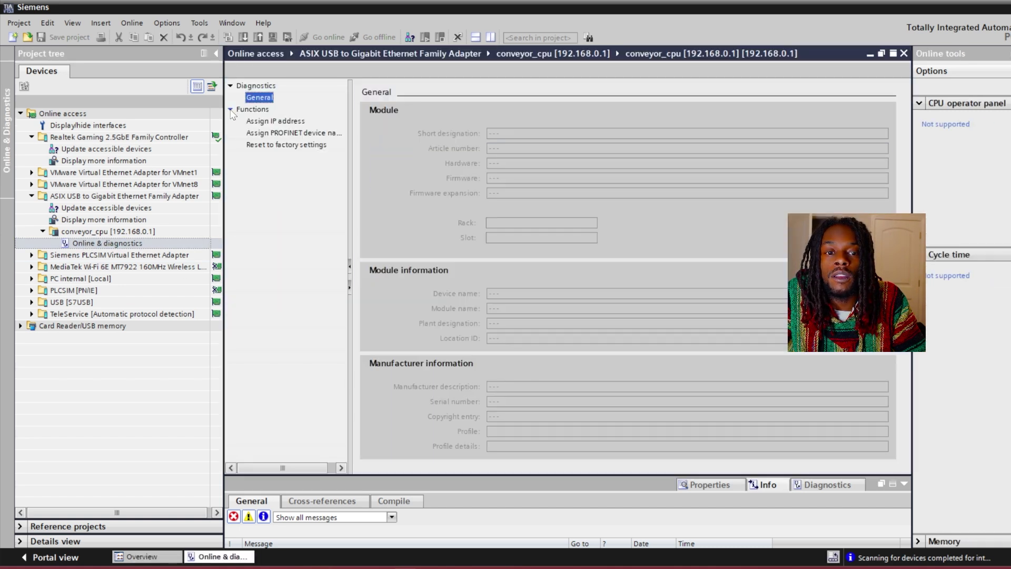
pyautogui.click(298, 123)
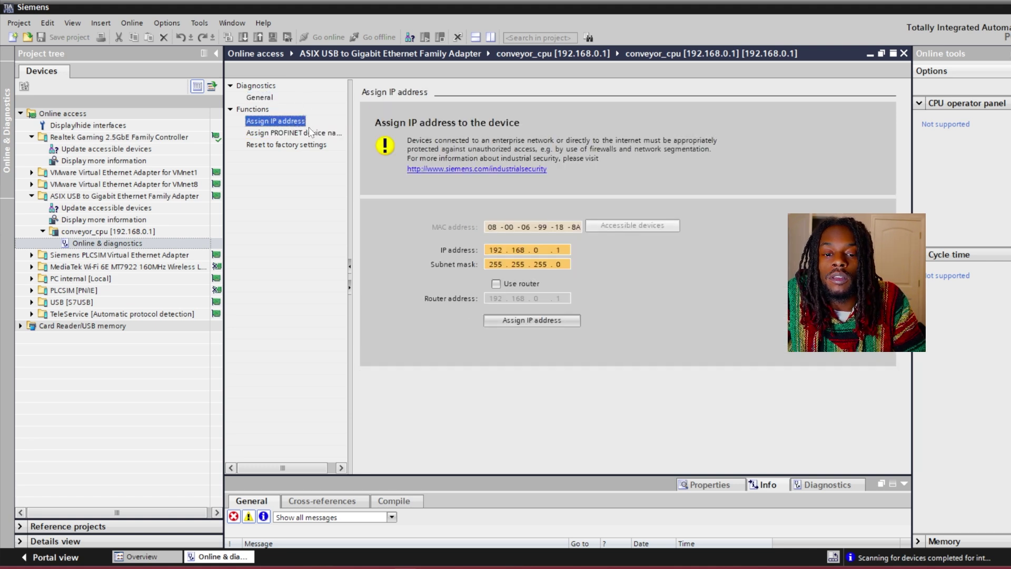
pyautogui.click(258, 100)
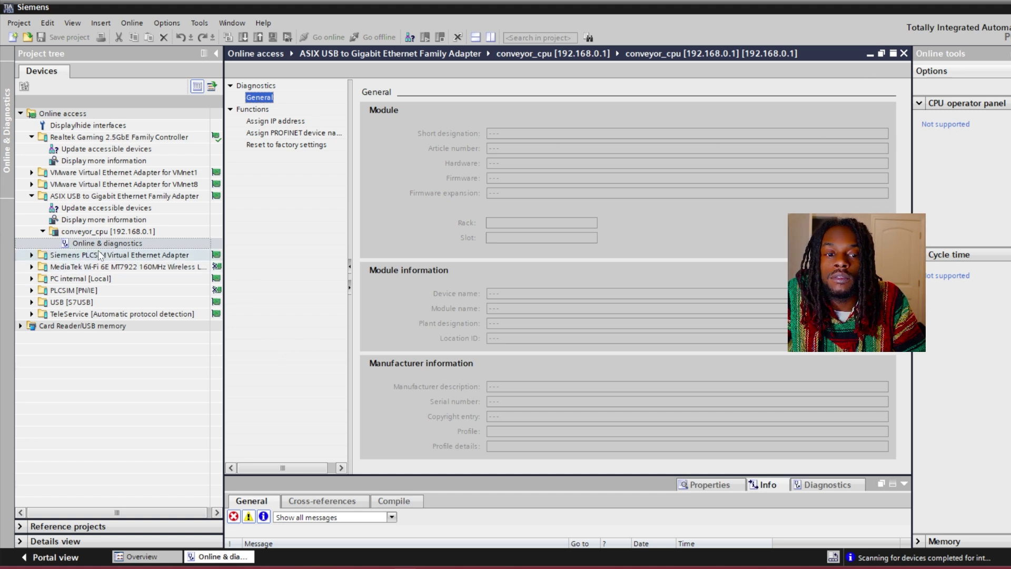
# Rescan the ASIX adapter, expand conveyor_cpu and open its Online & diagnostics.
pyautogui.doubleClick(116, 233)
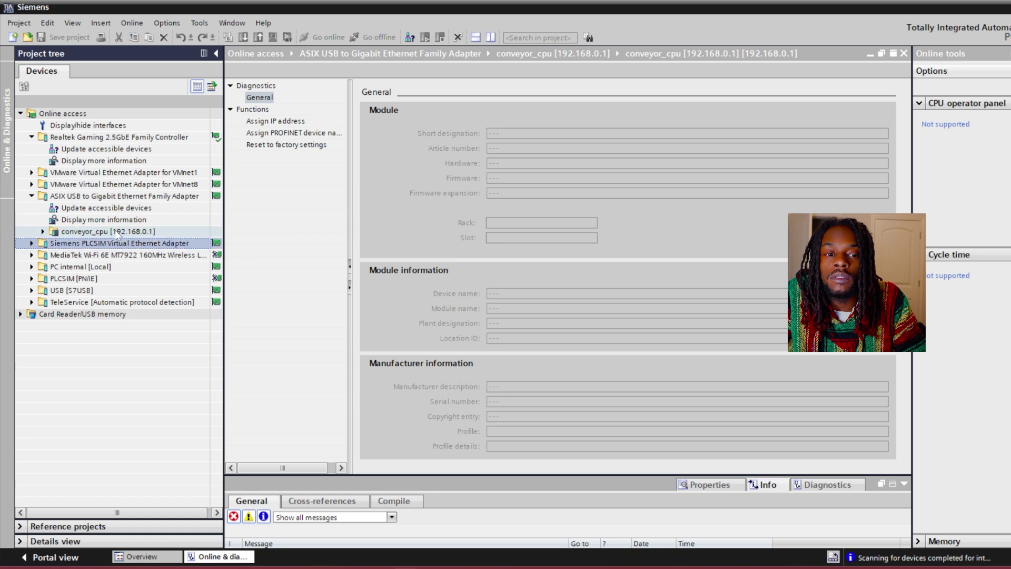
pyautogui.doubleClick(112, 208)
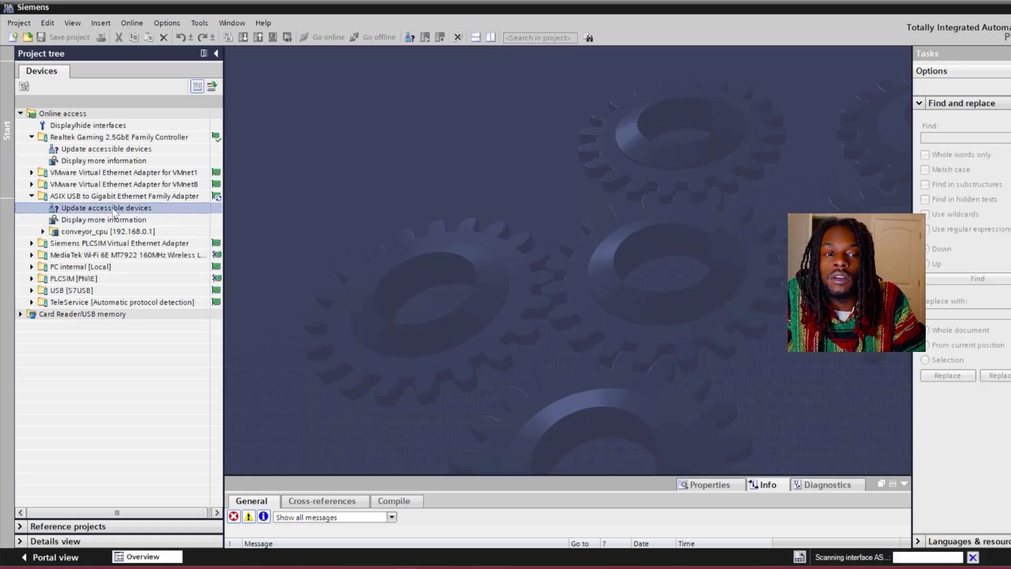
pyautogui.click(42, 232)
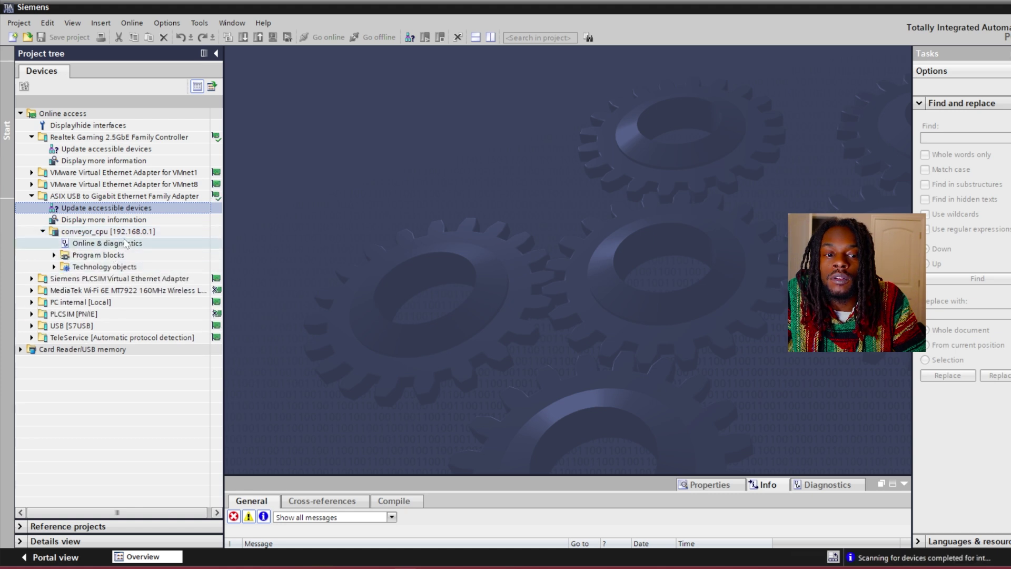
pyautogui.doubleClick(125, 243)
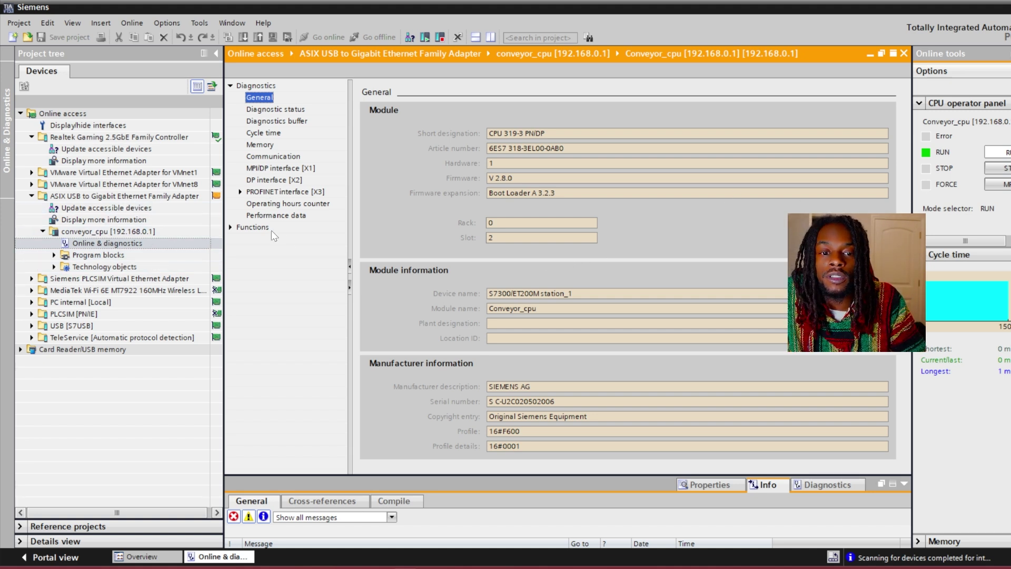
# Review the CPU's IP address and PROFINET name, then show its diagnostic status, 'Module exists. OK'.
pyautogui.click(231, 227)
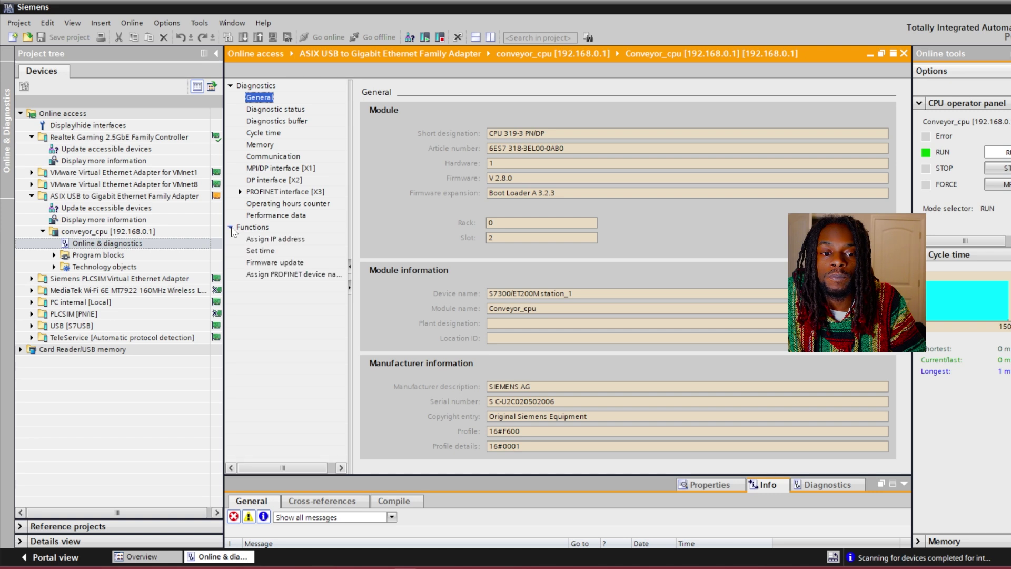
pyautogui.click(280, 239)
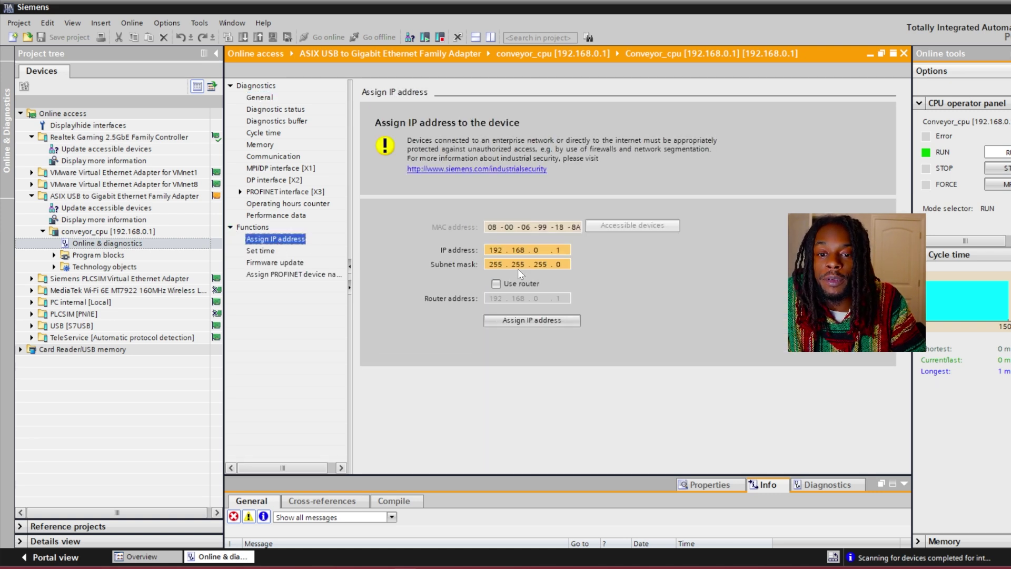
pyautogui.click(285, 278)
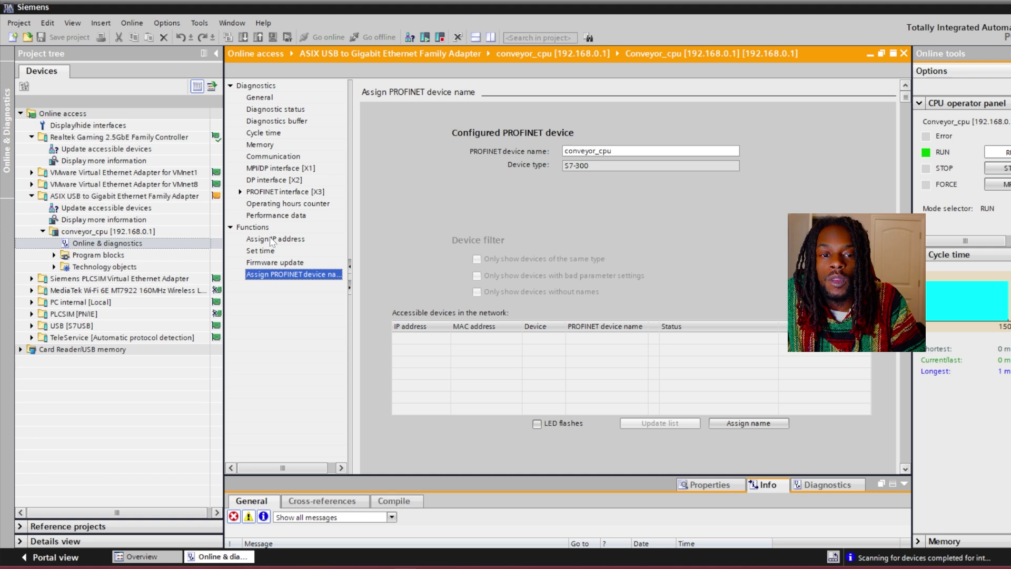
pyautogui.click(274, 110)
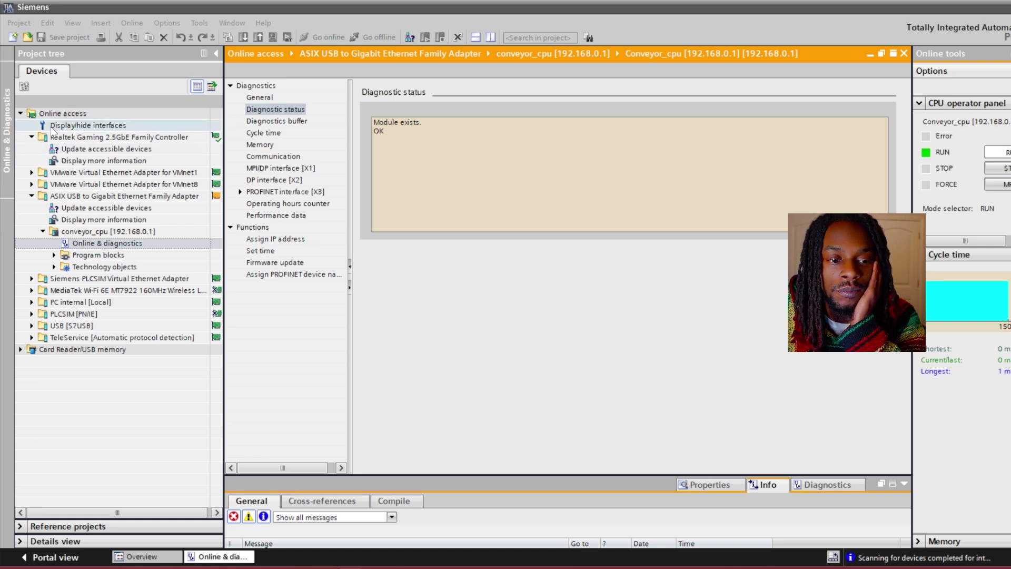
# Select the conveyor_cpu device and look through the Online and Project menus.
pyautogui.click(94, 232)
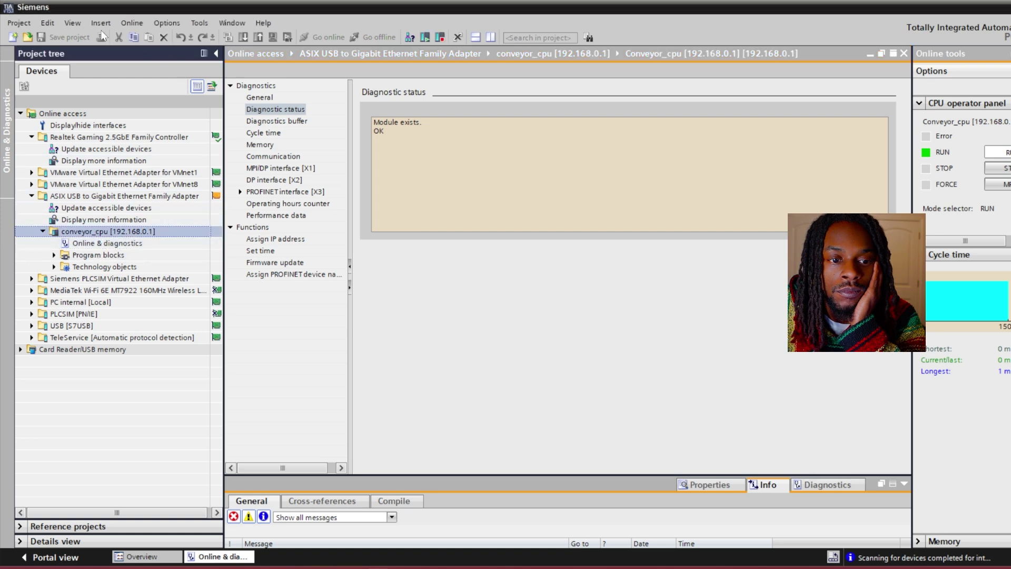
pyautogui.click(130, 21)
pyautogui.click(132, 23)
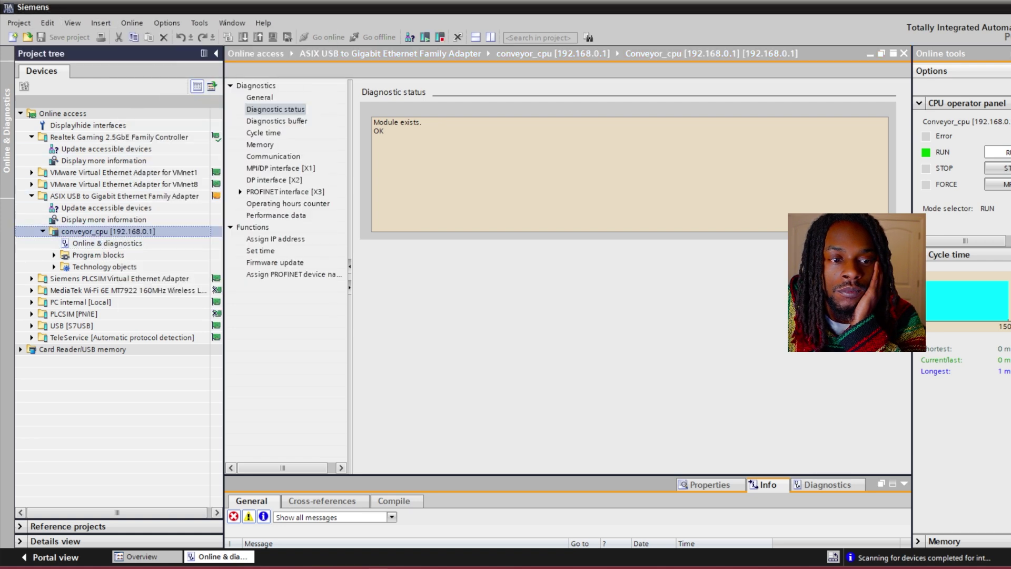
pyautogui.click(18, 23)
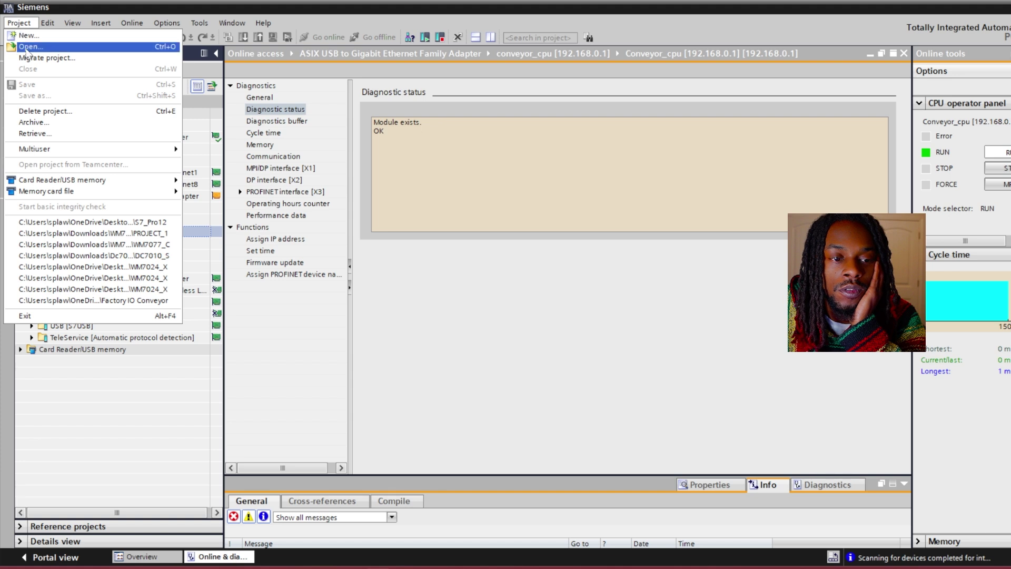
# Start a new project, name it tiktok_test, and create it.
pyautogui.click(19, 23)
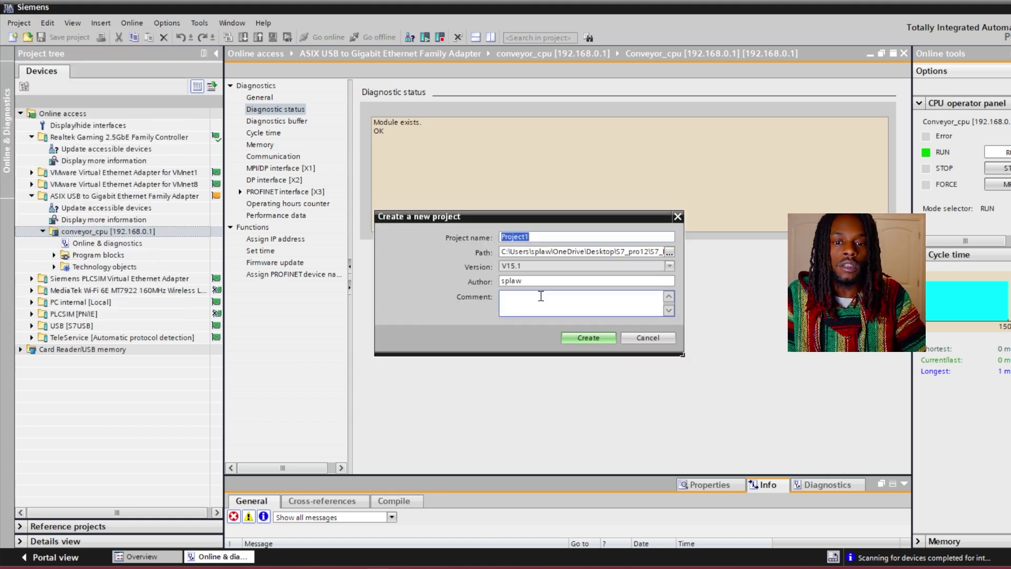
pyautogui.write('tiktok_test')
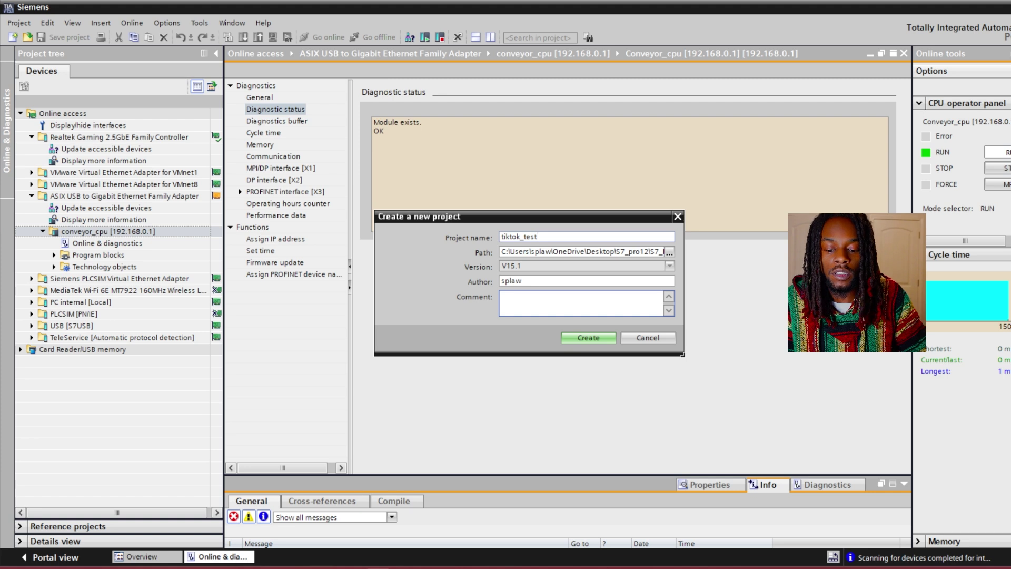
pyautogui.click(598, 336)
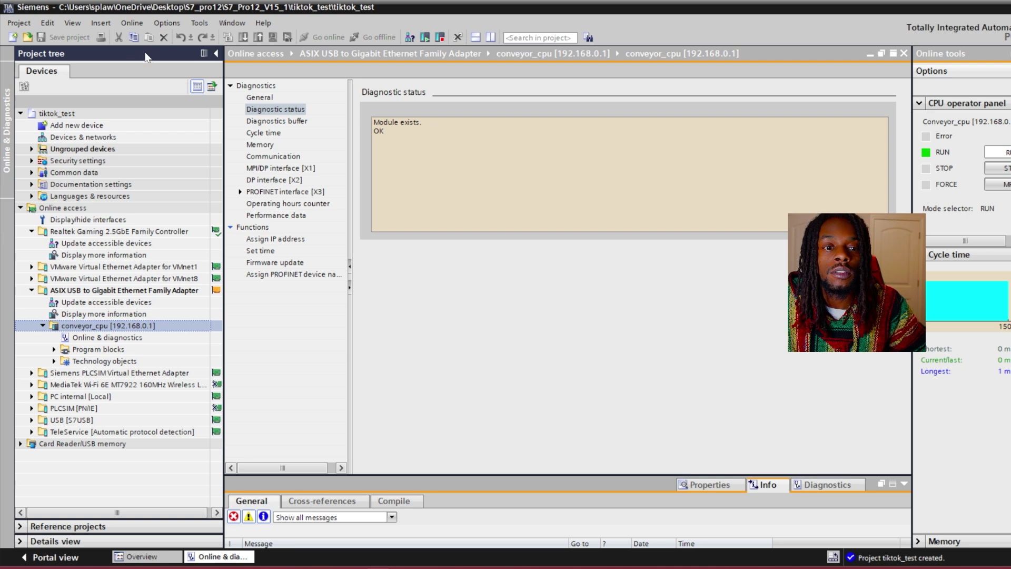
# Open the Devices & networks editor of the tiktok_test project.
pyautogui.click(133, 23)
pyautogui.click(132, 23)
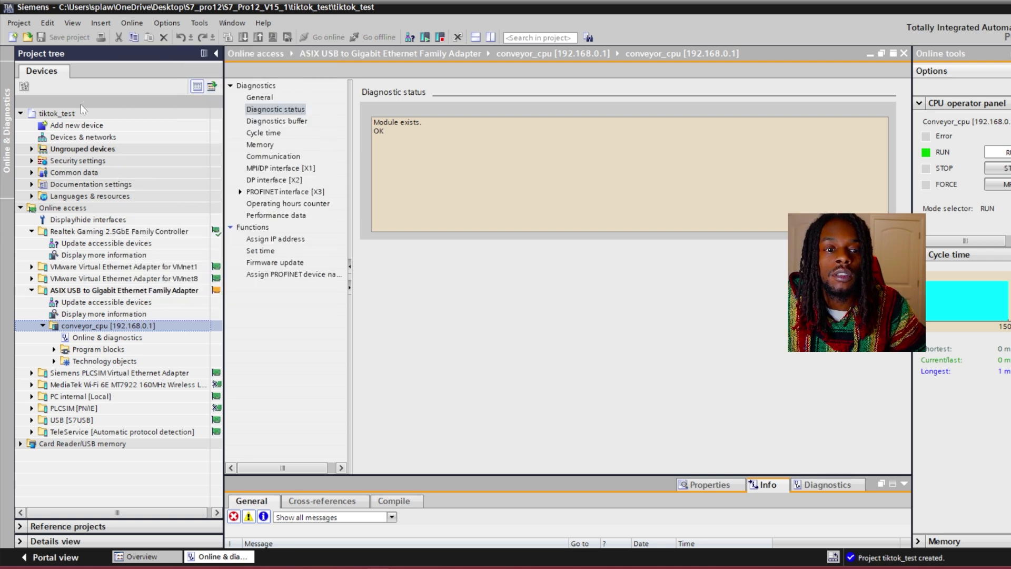
pyautogui.click(82, 149)
pyautogui.click(131, 24)
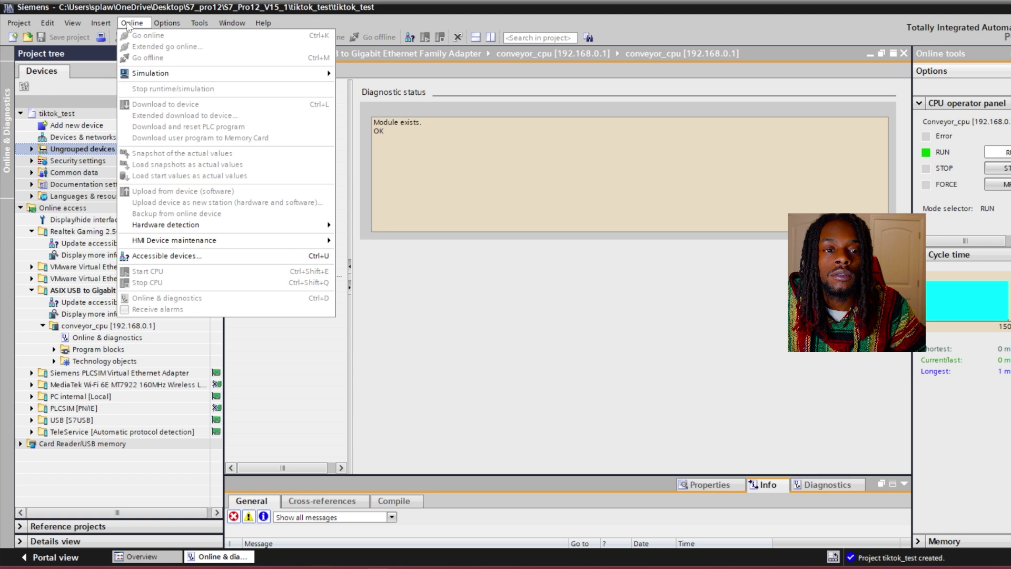
pyautogui.click(129, 24)
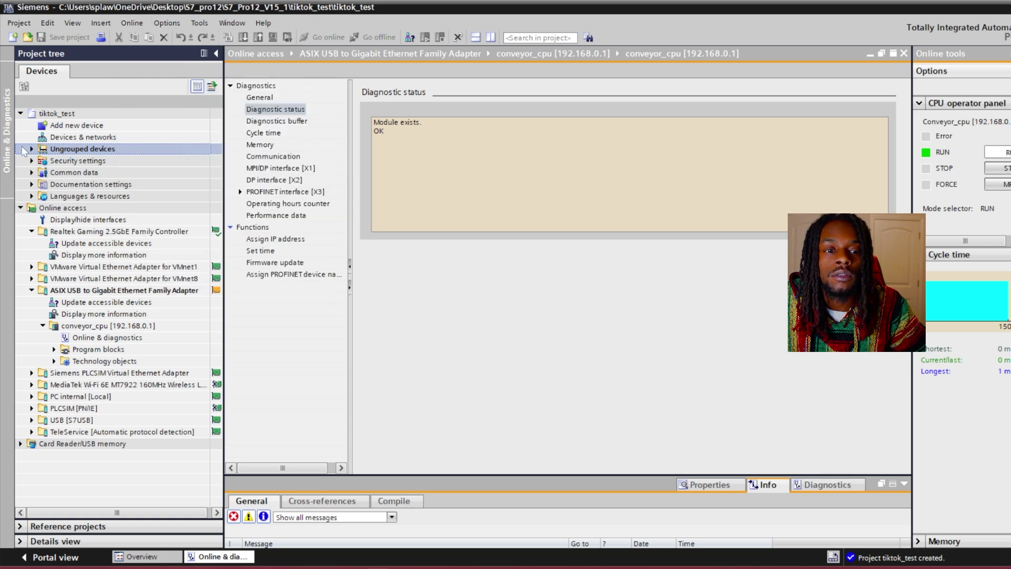
pyautogui.click(56, 138)
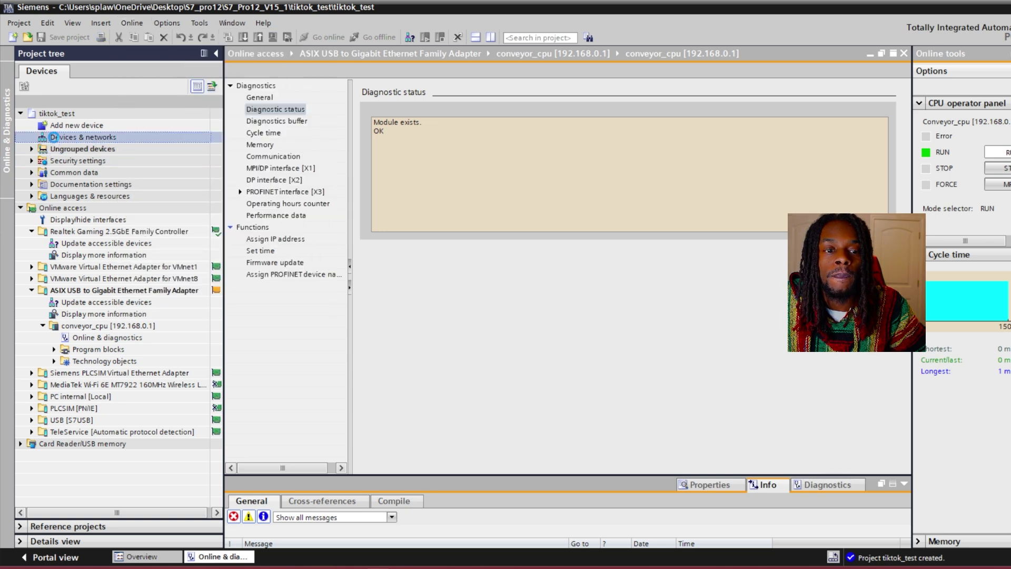
pyautogui.doubleClick(55, 137)
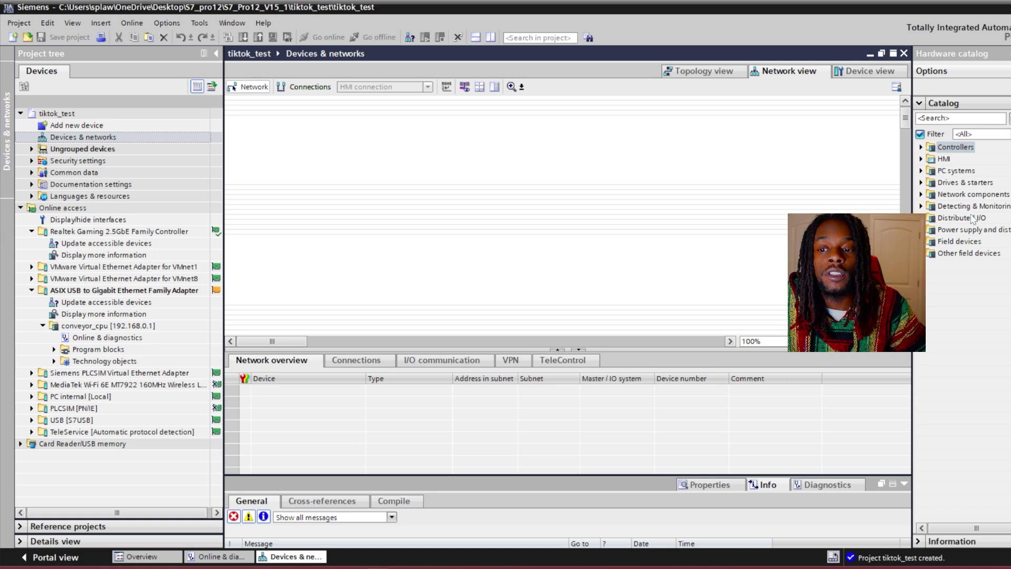
# Search the catalog for cpu319, add a CPU 319-3 PN/DP as PLC_1, and expand PLC_1 in the tree.
pyautogui.click(940, 120)
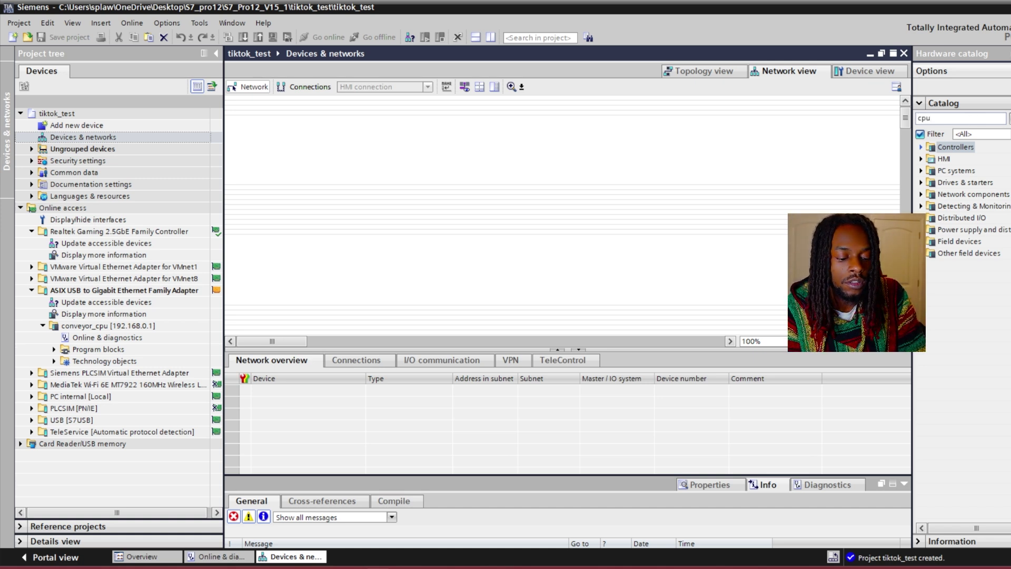
pyautogui.press('Return')
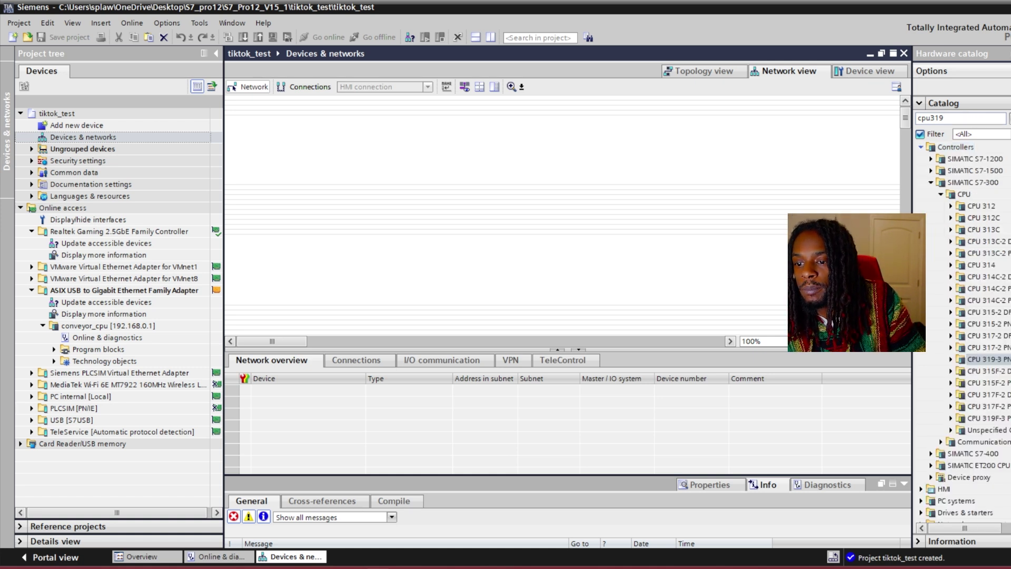
pyautogui.click(952, 359)
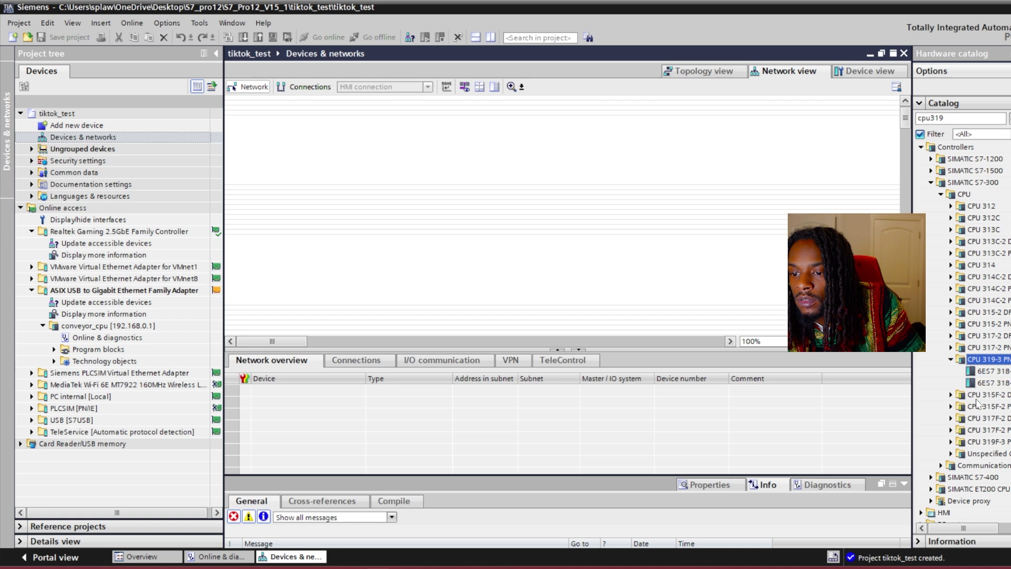
pyautogui.moveTo(964, 527); pyautogui.dragTo(995, 527)
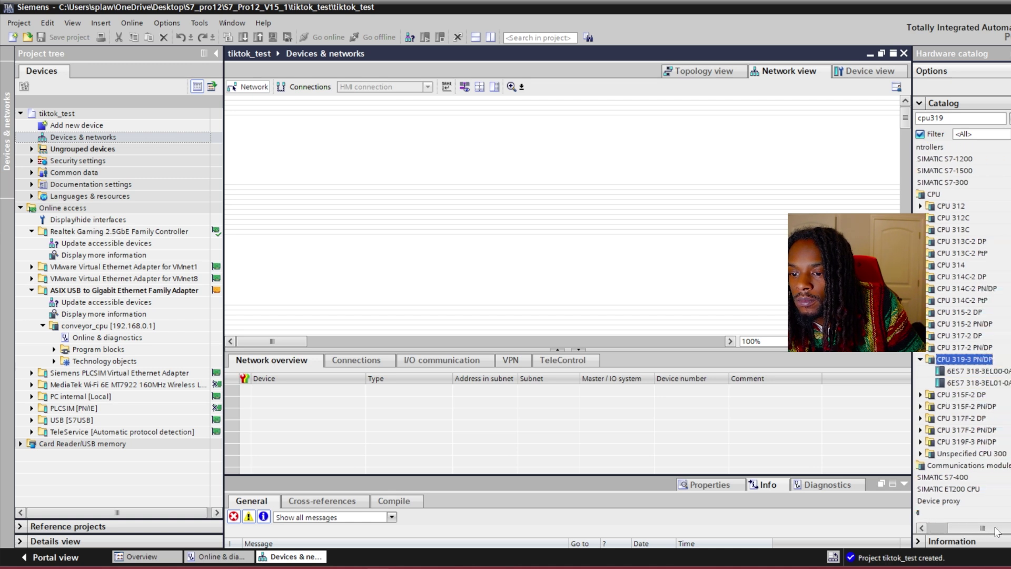
pyautogui.click(990, 372)
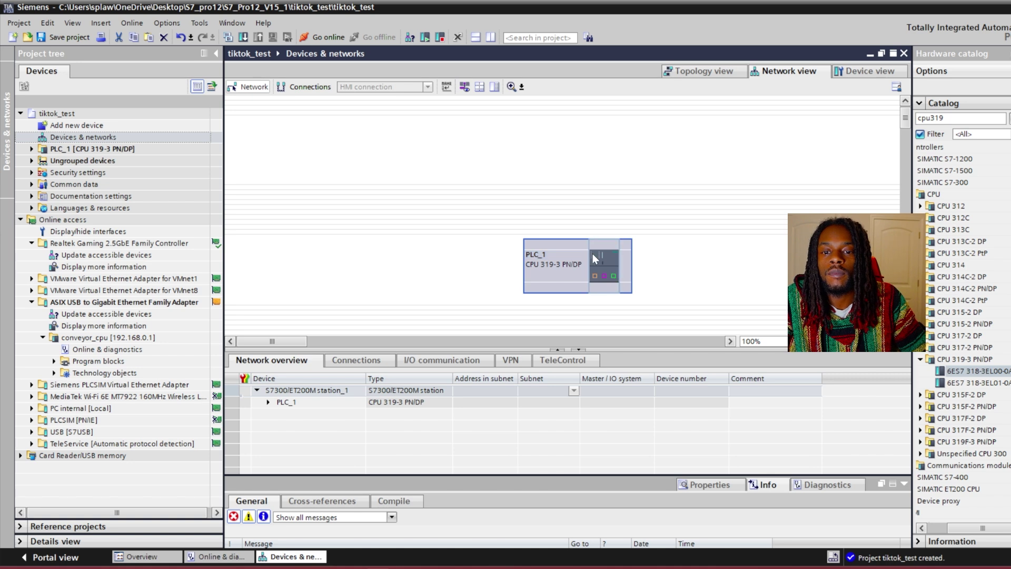
pyautogui.moveTo(581, 253); pyautogui.dragTo(426, 132)
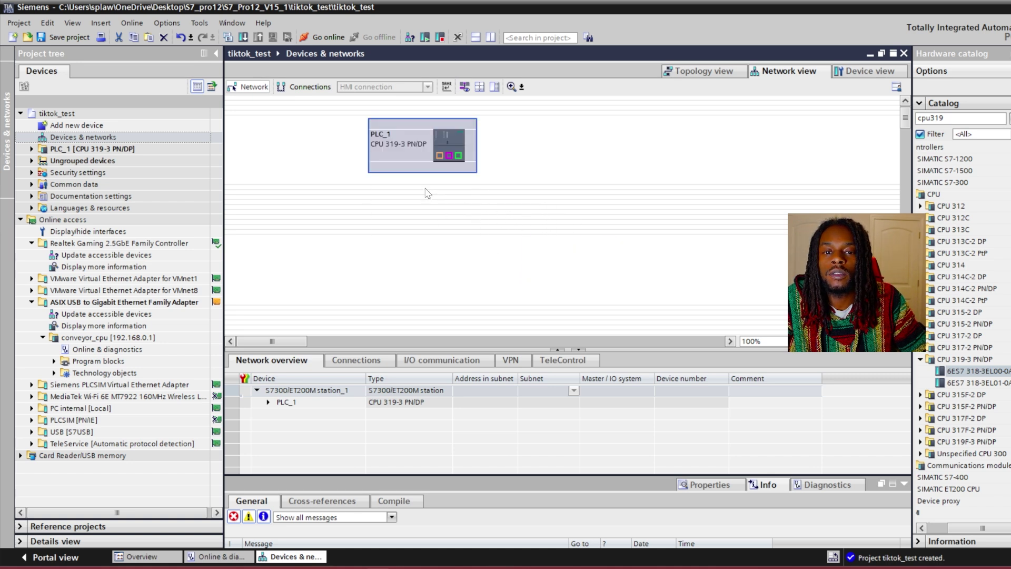
pyautogui.click(491, 184)
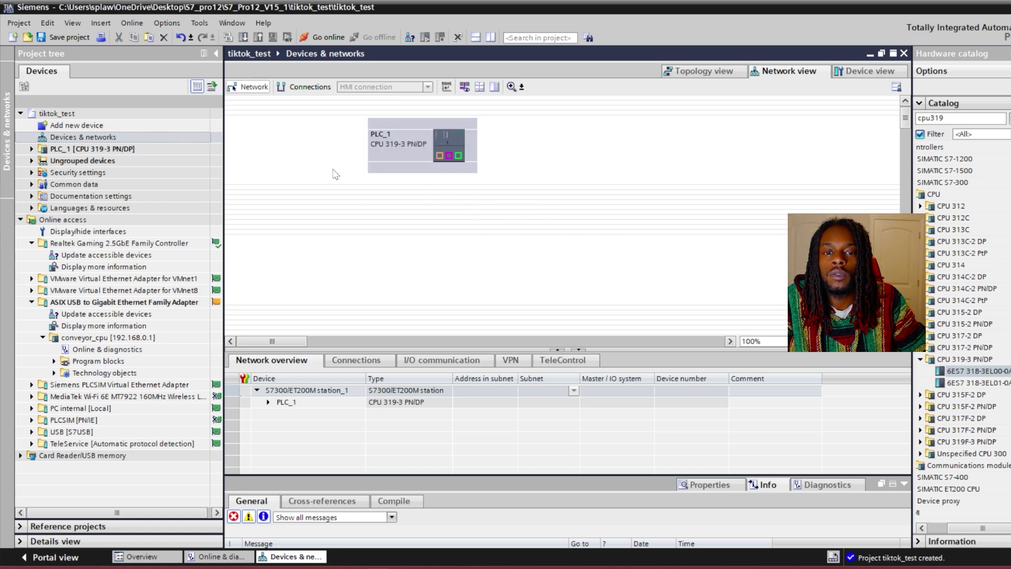
pyautogui.click(31, 149)
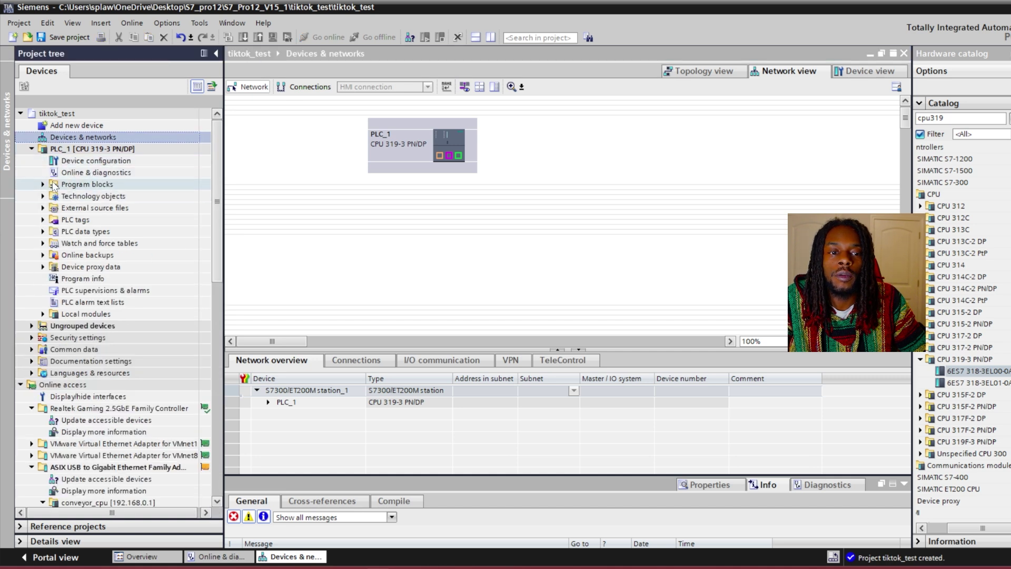
# Start an extended Go online for PLC_1 using the ASIX USB Gigabit Ethernet adapter.
pyautogui.click(91, 151)
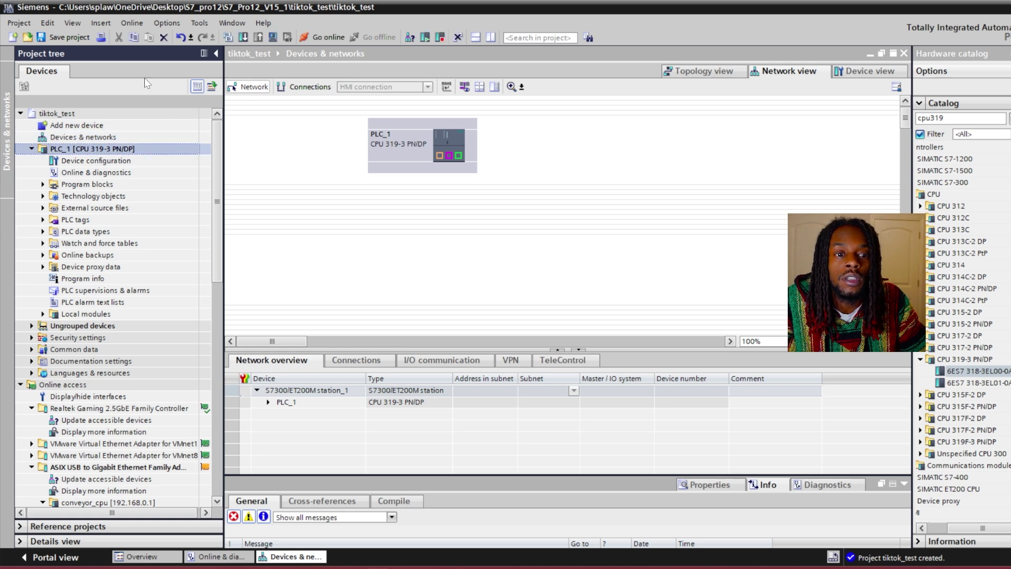
pyautogui.click(144, 26)
pyautogui.click(158, 45)
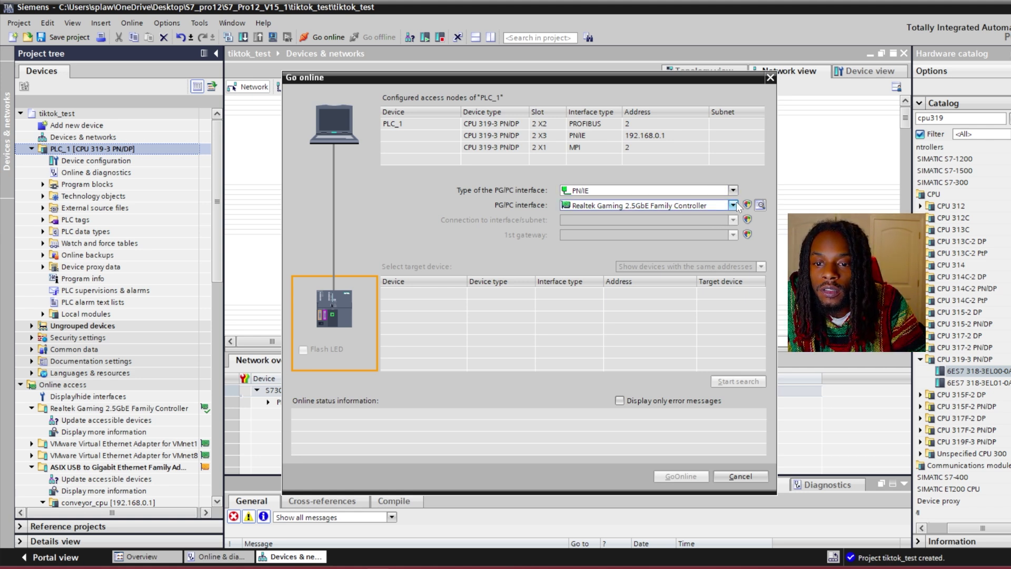
pyautogui.click(734, 205)
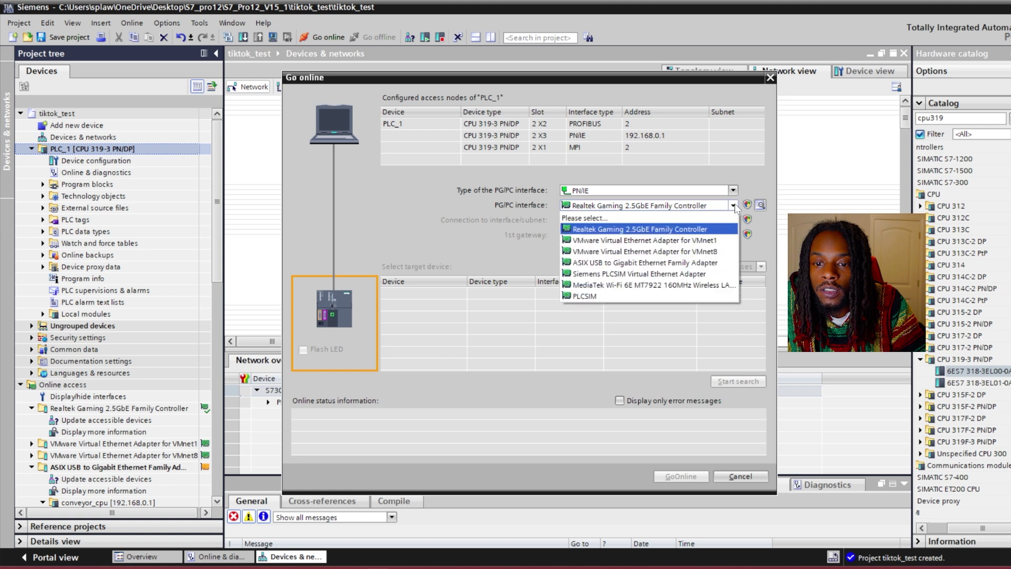
pyautogui.click(699, 262)
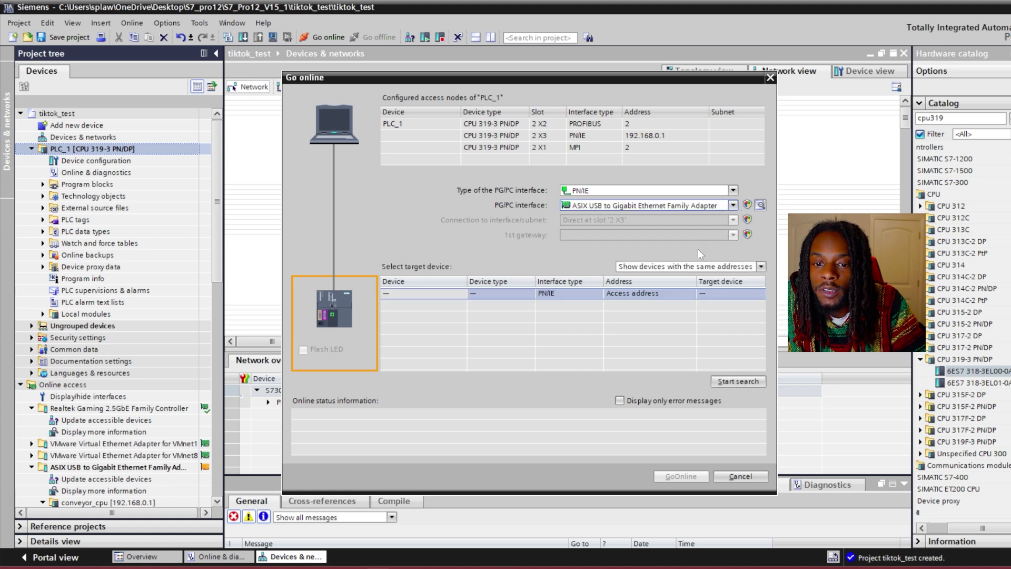
# Search accessible devices, pick Conveyor_cpu at 192.168.0.1, and connect online.
pyautogui.click(758, 266)
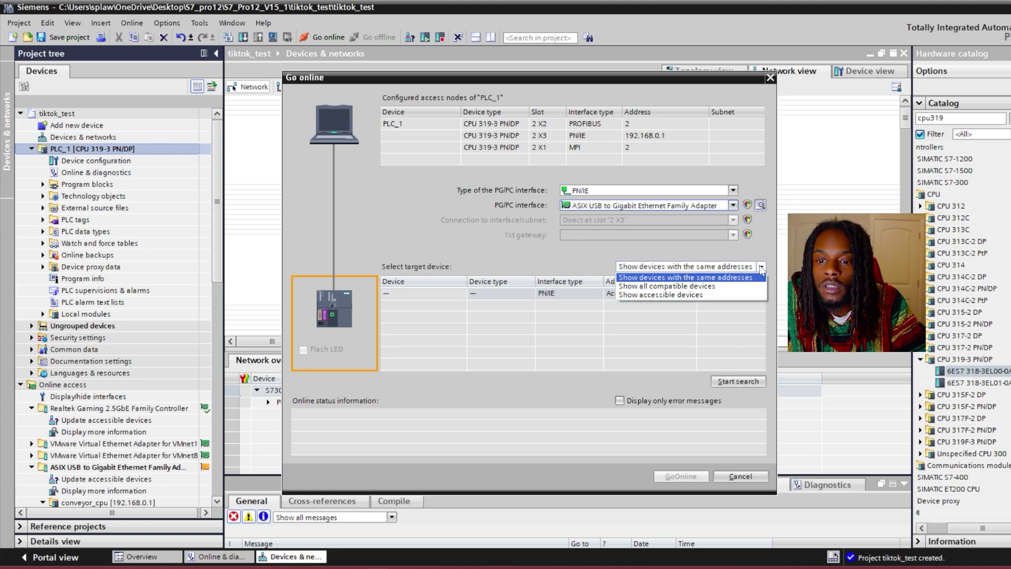
pyautogui.click(732, 295)
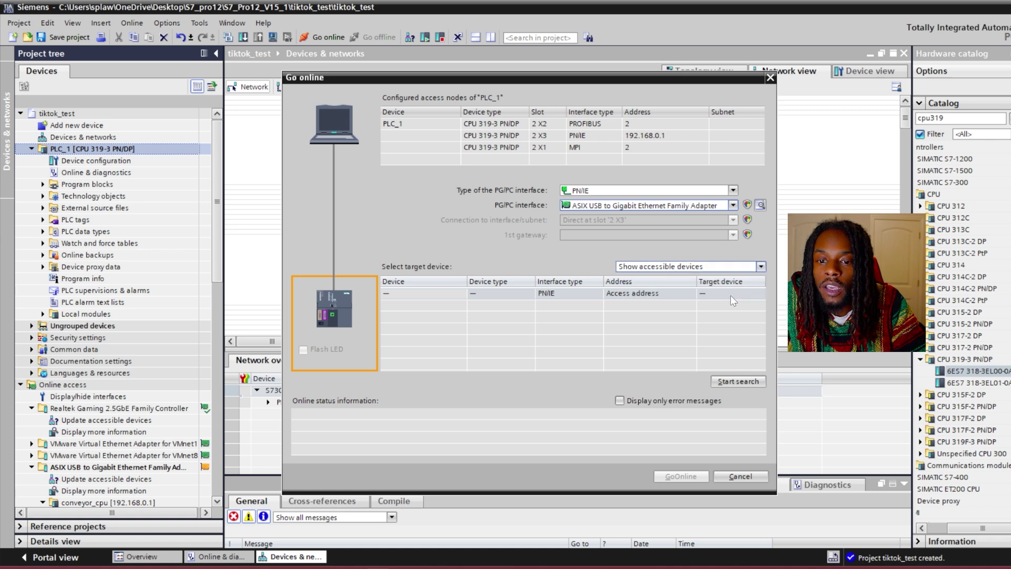
pyautogui.click(718, 383)
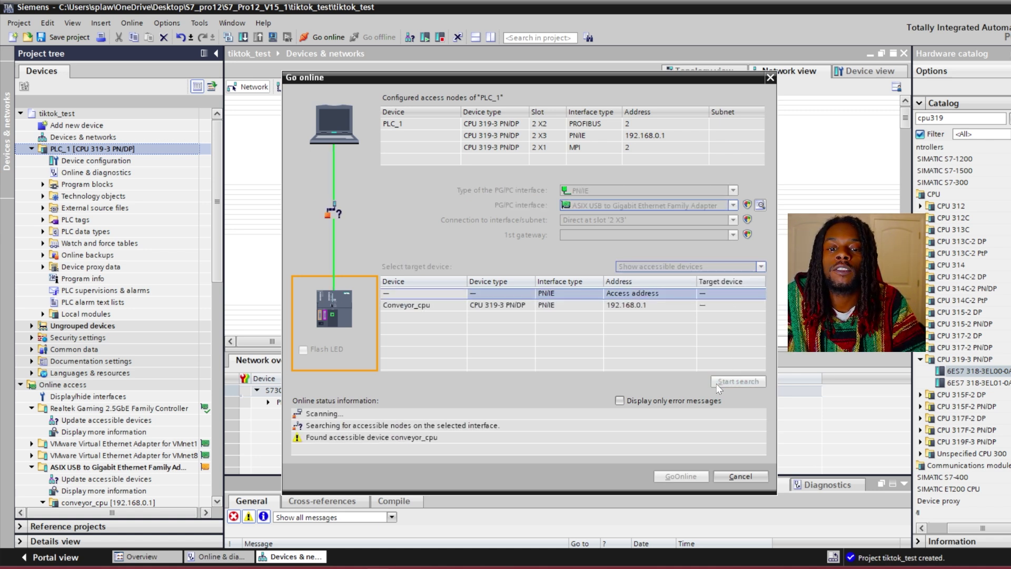
pyautogui.click(426, 305)
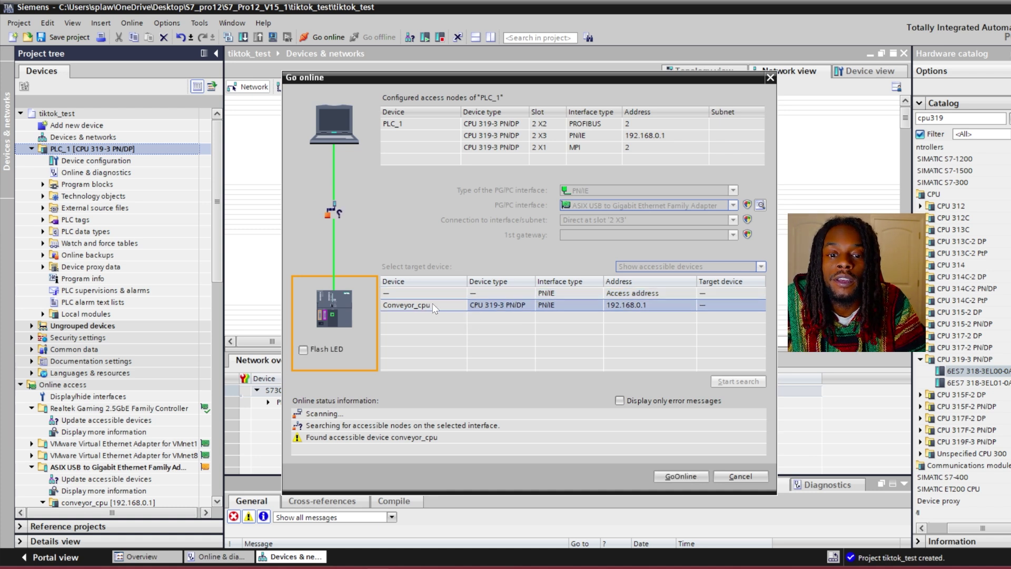
pyautogui.click(679, 477)
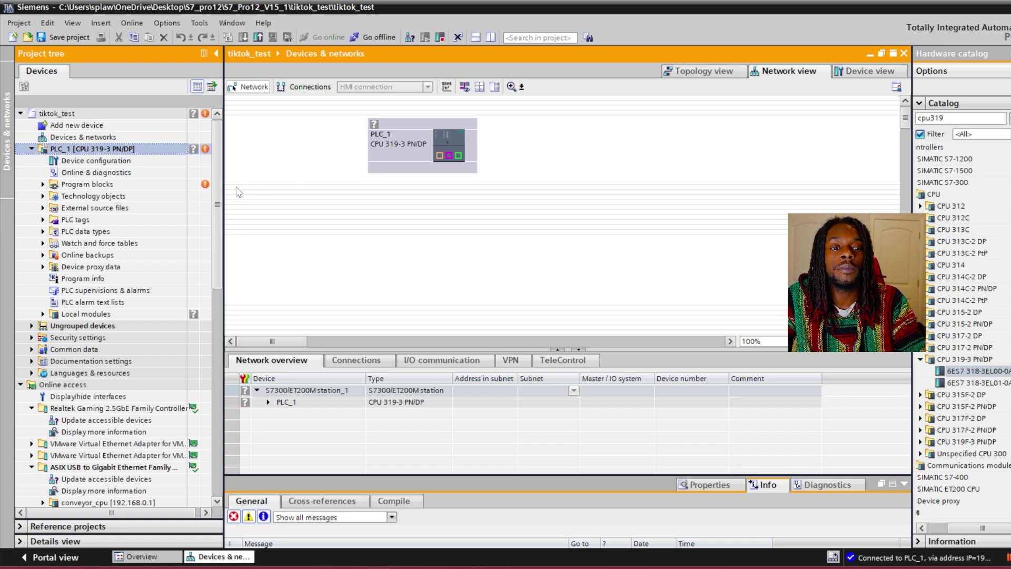
# Expand Program blocks under PLC_1 and select Main [OB1].
pyautogui.click(42, 185)
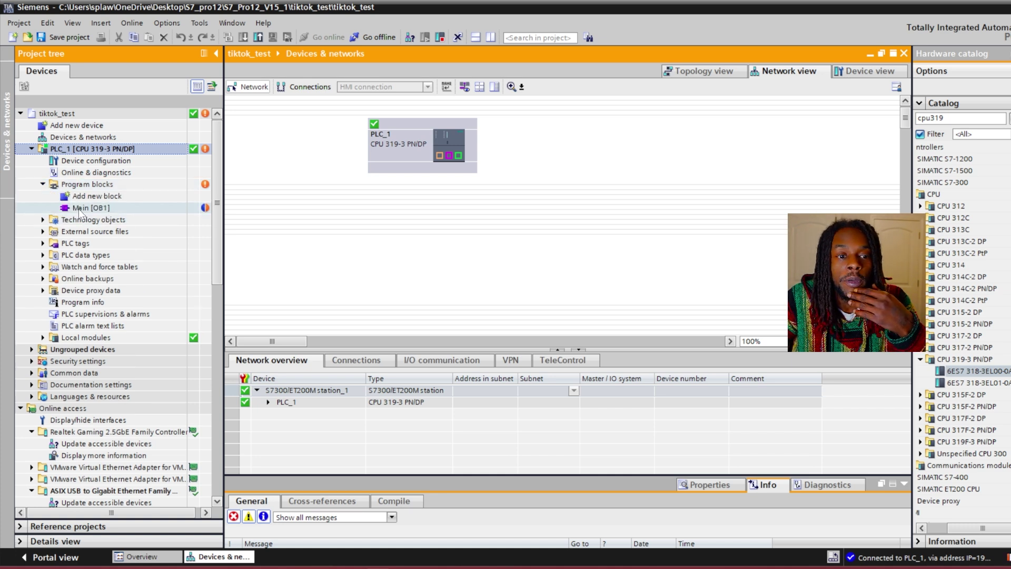
pyautogui.click(79, 208)
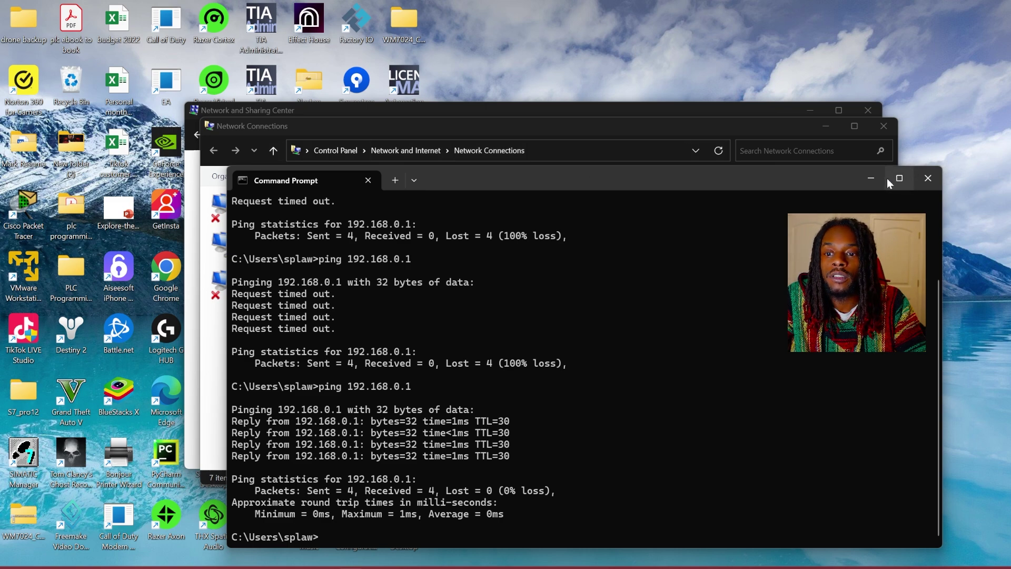
# Minimize the ping results and close Network Connections and Network and Sharing Center.
pyautogui.click(872, 179)
pyautogui.click(889, 129)
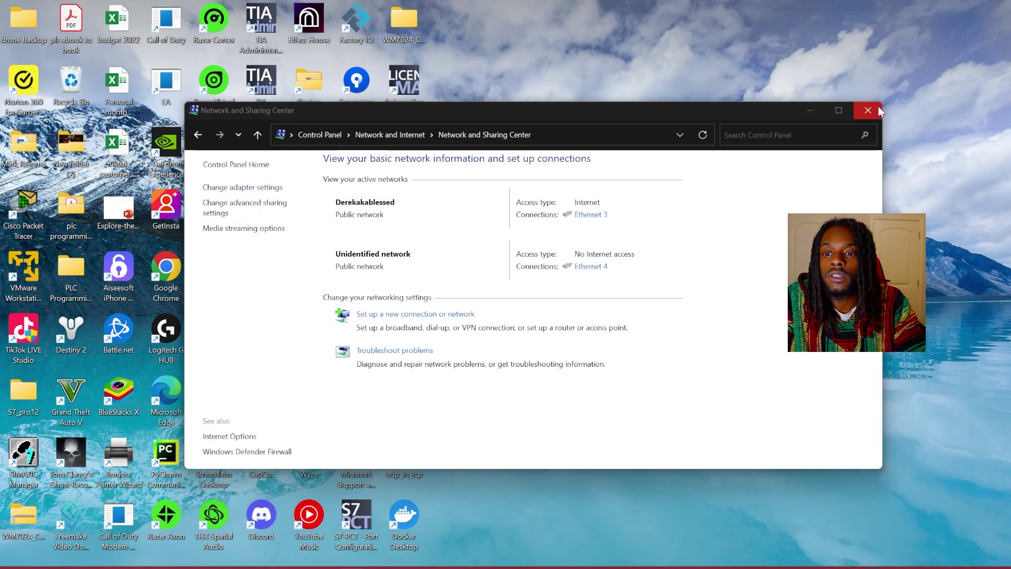
pyautogui.click(878, 106)
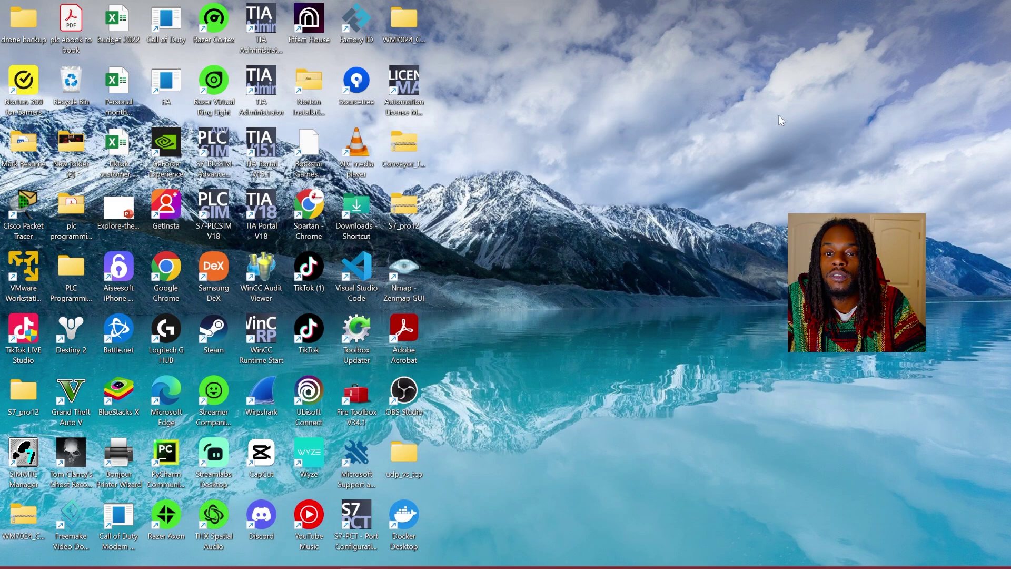
# Launch Wireshark 4.4.2 from its desktop shortcut.
pyautogui.doubleClick(266, 396)
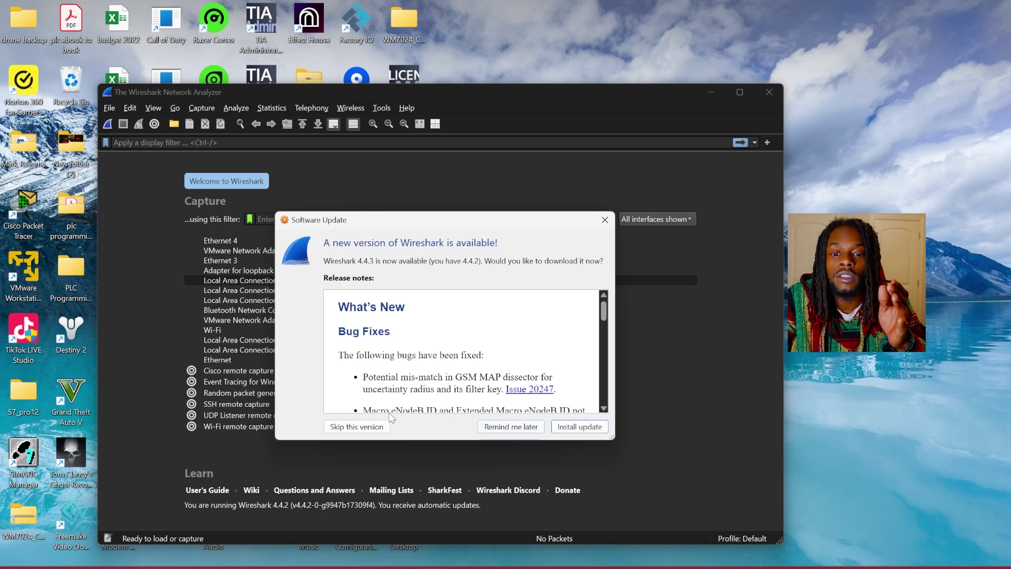
# Postpone the 4.4.3 update with Remind me later and start capturing on Ethernet 4.
pyautogui.click(493, 426)
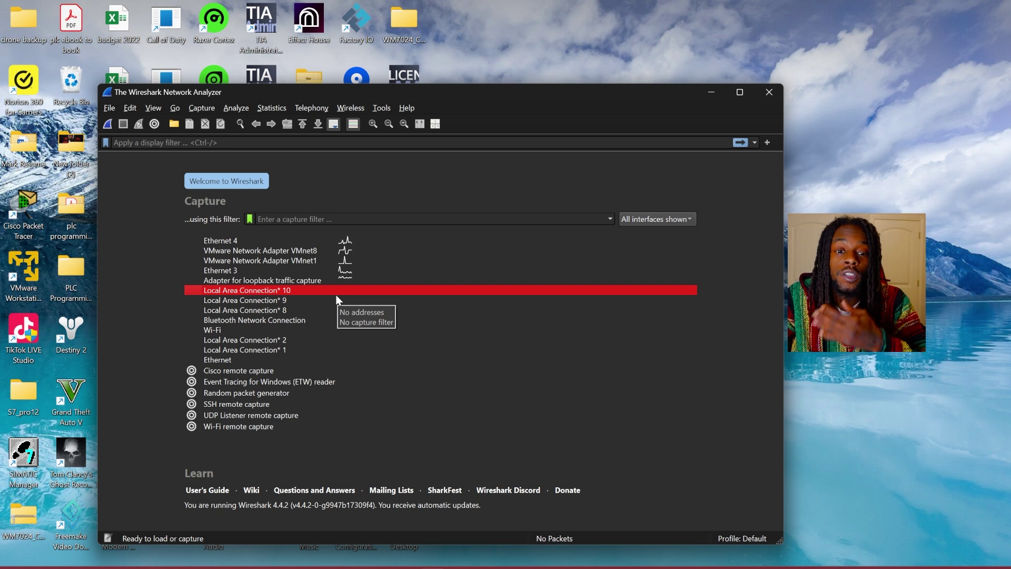
pyautogui.click(303, 241)
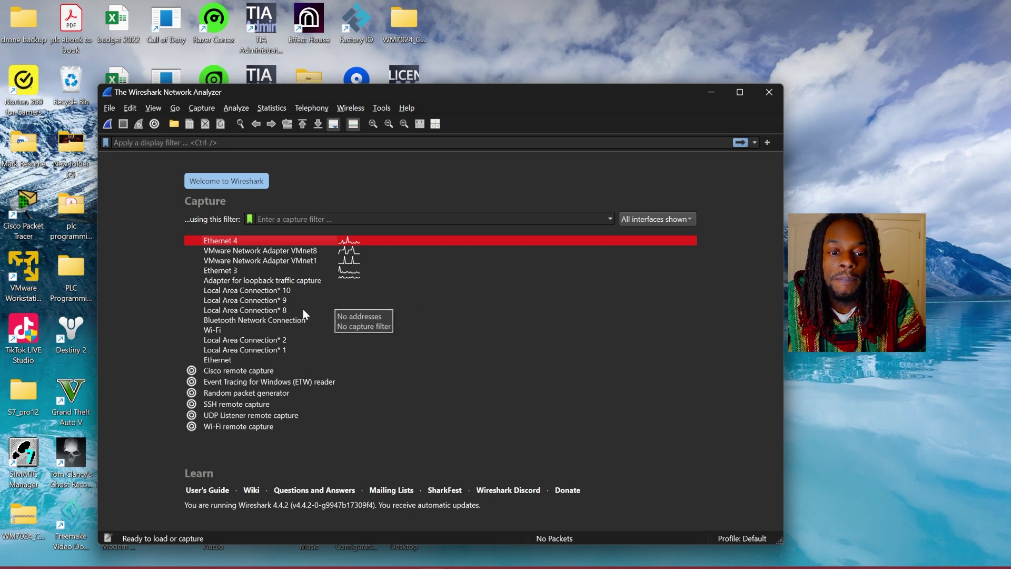
pyautogui.doubleClick(239, 240)
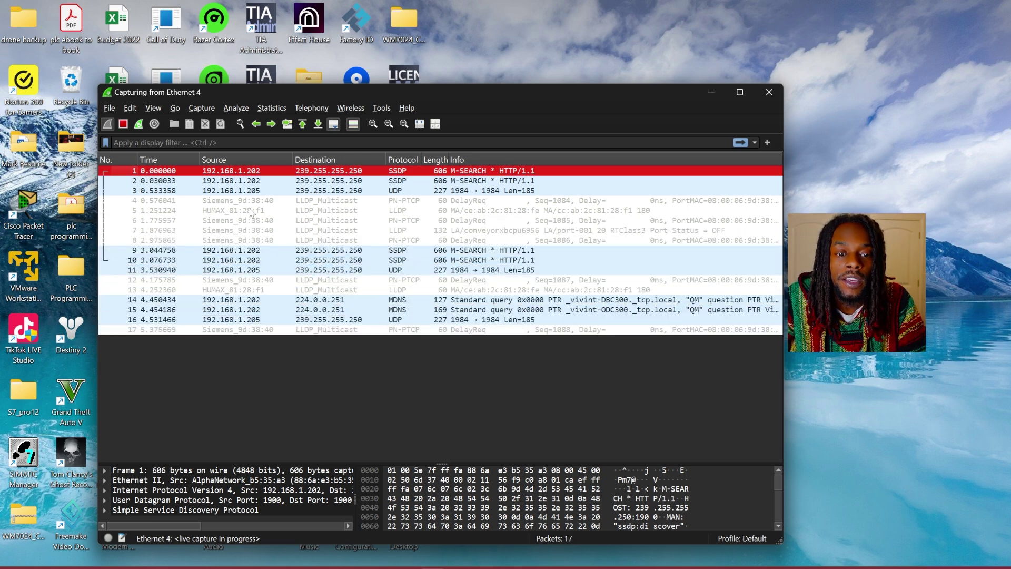
# Apply the display filter ip.addr == 192.168.0.1, fixing the missing dot in the address.
pyautogui.click(208, 142)
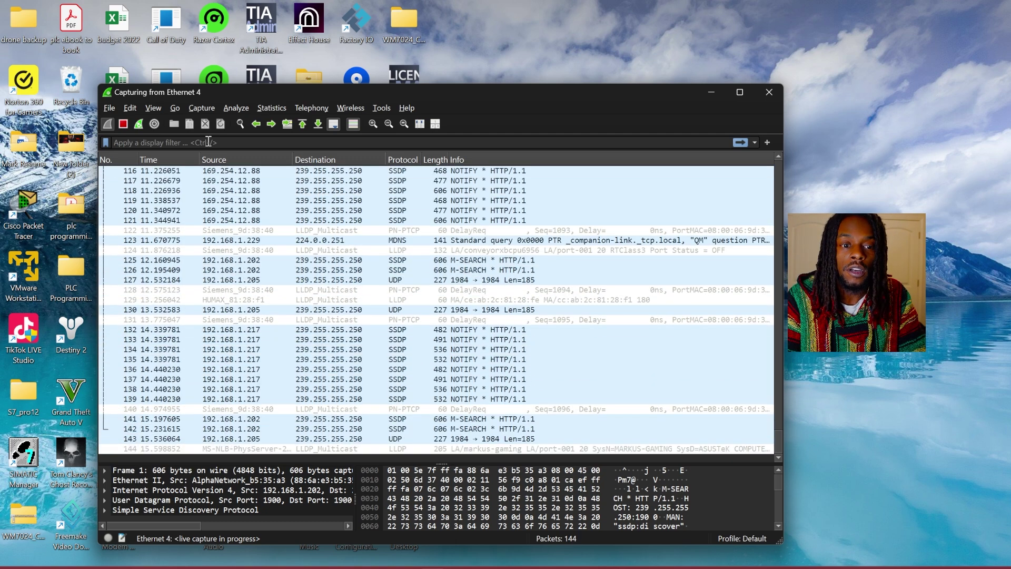
pyautogui.write('ip')
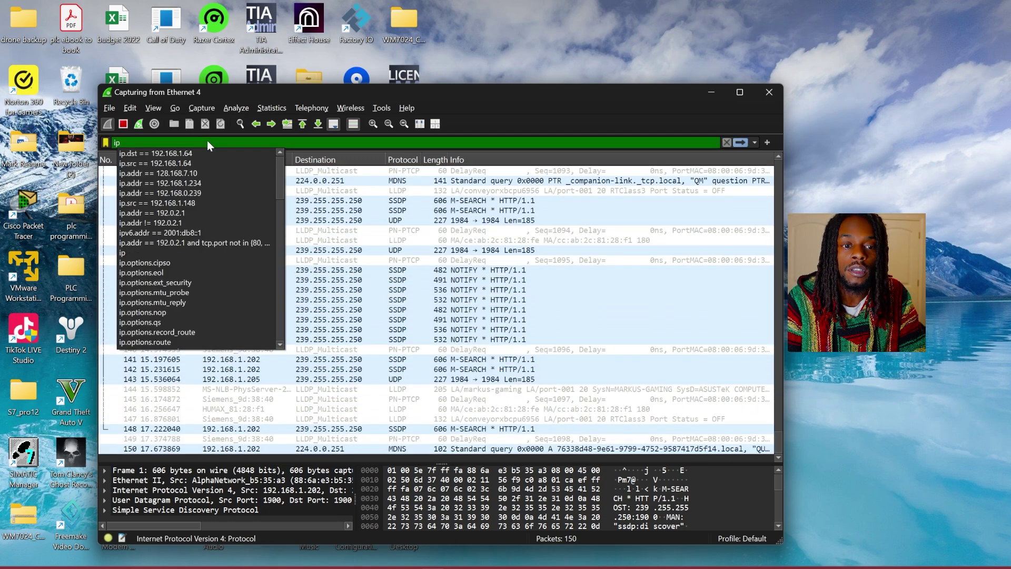
pyautogui.write('.addr ')
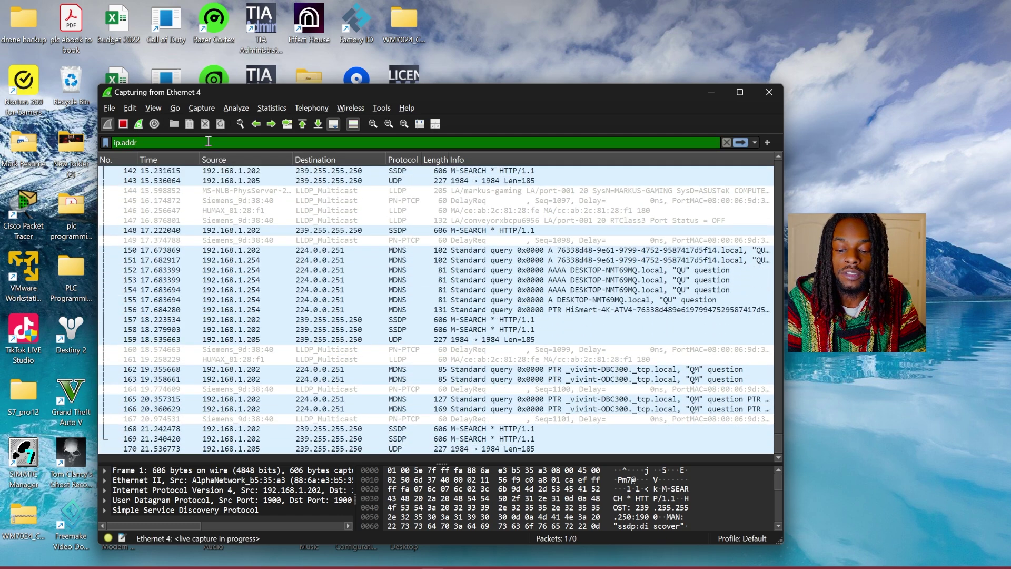
pyautogui.write('==')
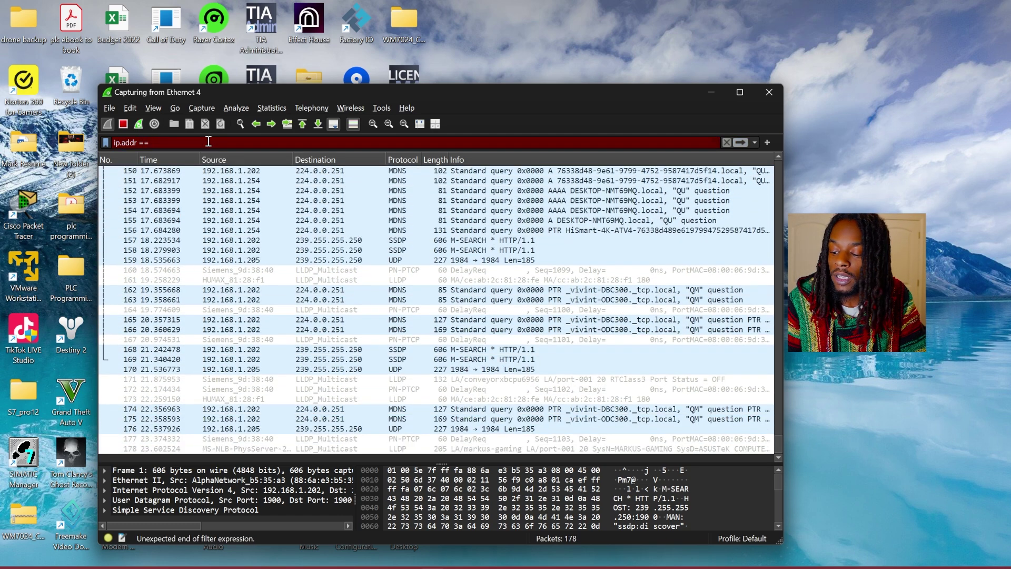
pyautogui.write(' 192.')
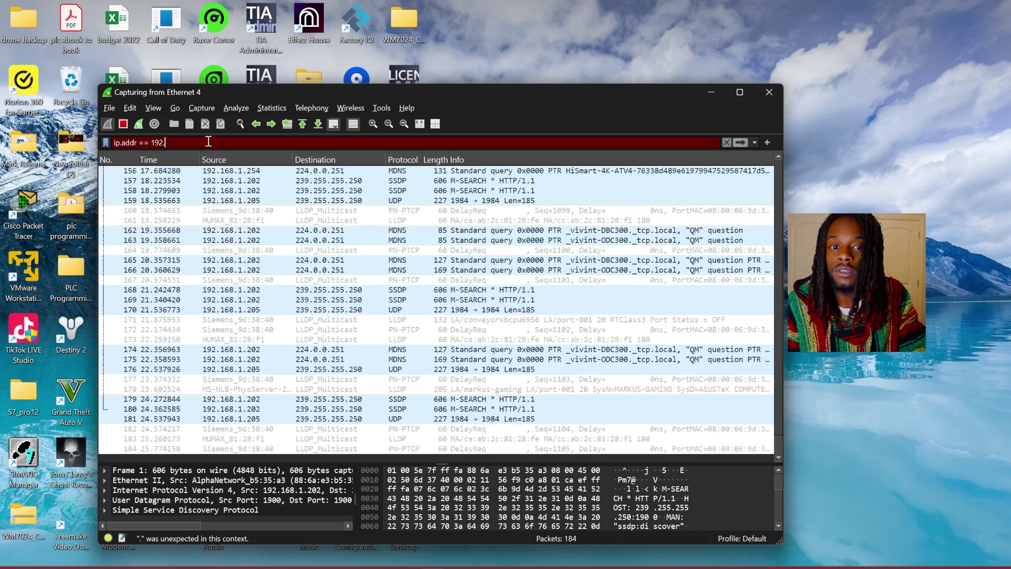
pyautogui.write('168.01')
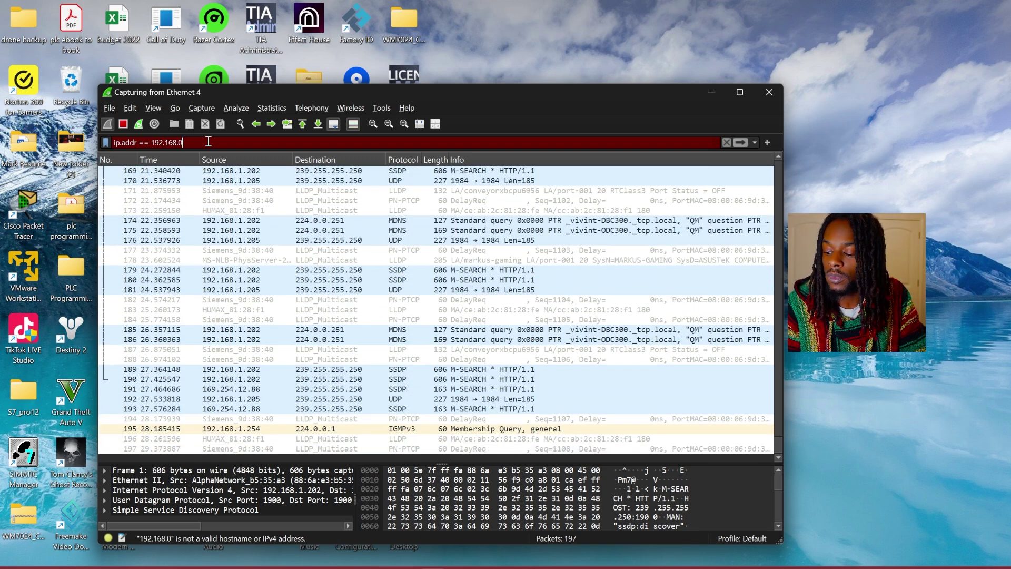
pyautogui.press('Left')
pyautogui.write('.')
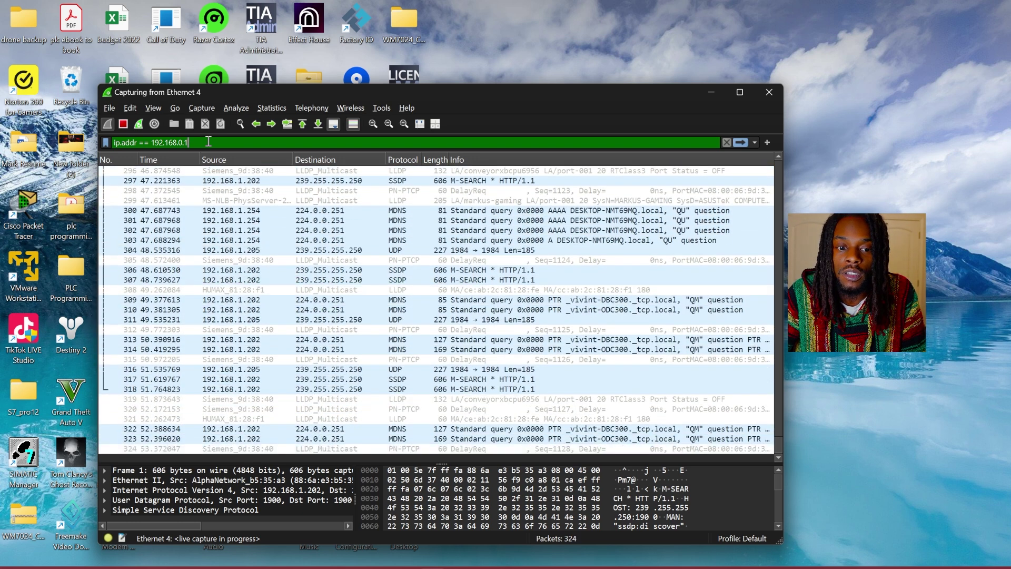
pyautogui.press('Return')
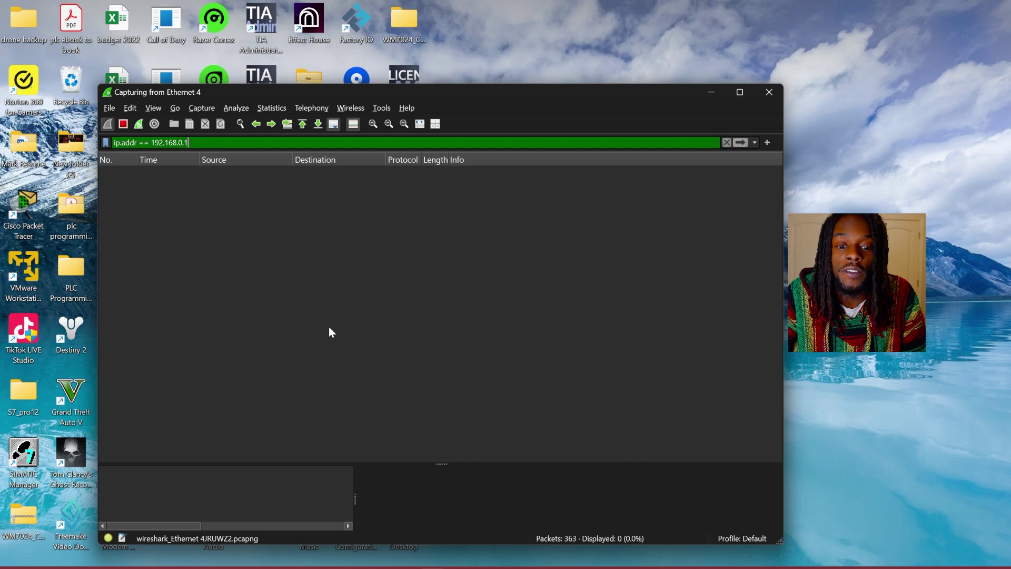
# Rerun ping 192.168.0.1 in Command Prompt (4 replies, 0% loss), then return to Wireshark.
pyautogui.hotkey('alt', 'Tab')
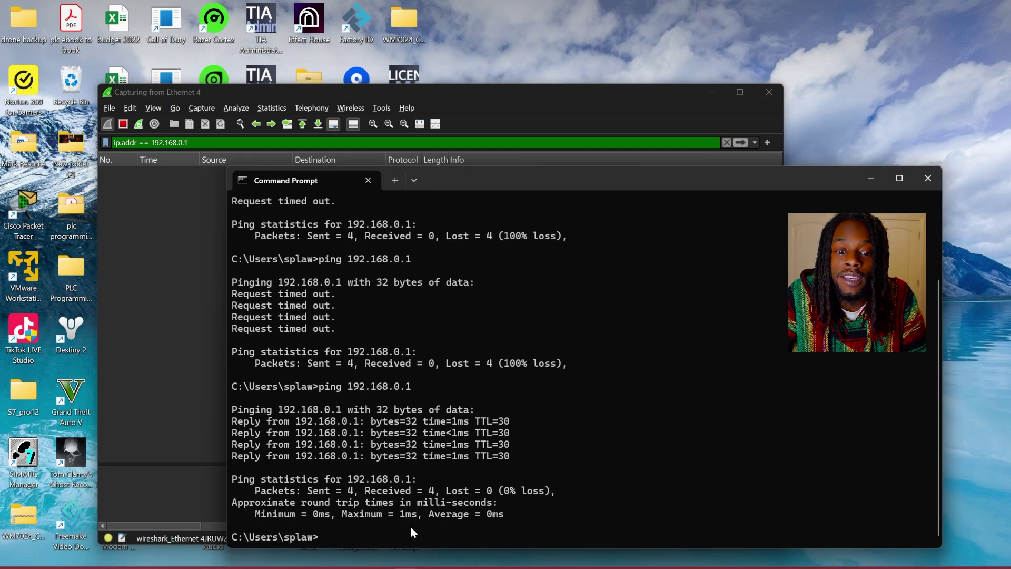
pyautogui.press('Up')
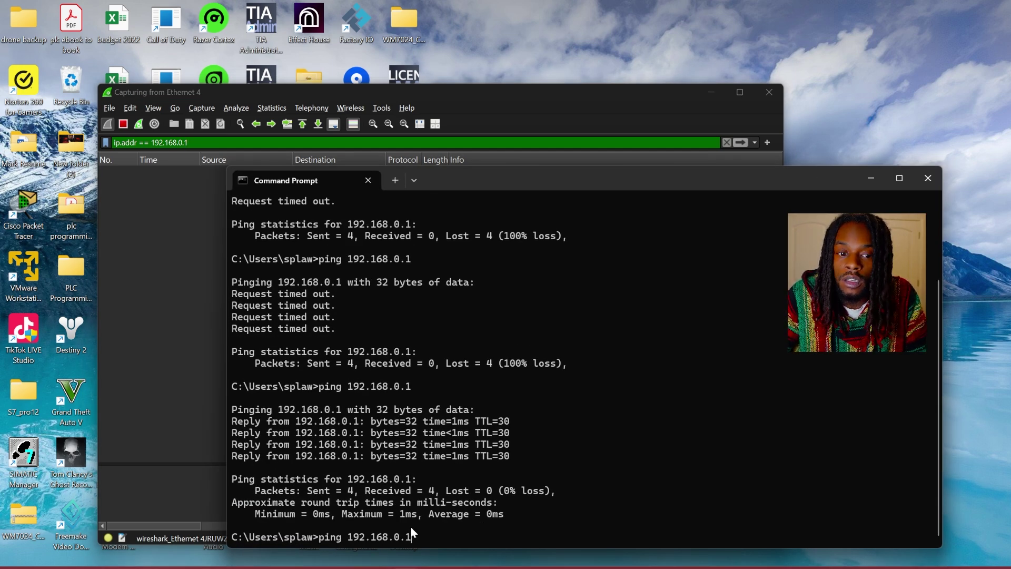
pyautogui.press('Return')
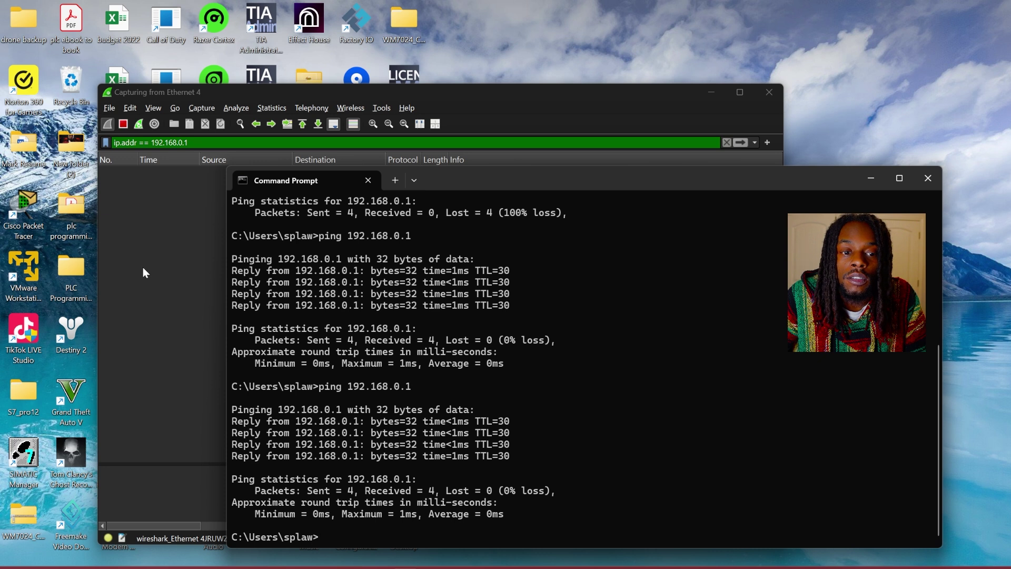
pyautogui.click(171, 308)
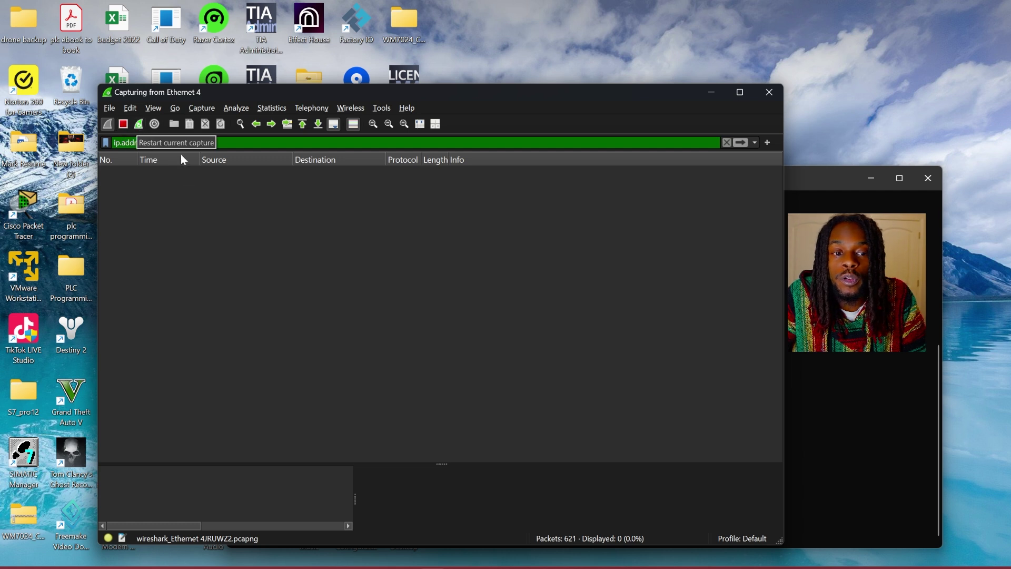
# Stop the capture, quit Wireshark without saving the packets, and move the ping window aside.
pyautogui.click(123, 124)
pyautogui.click(111, 107)
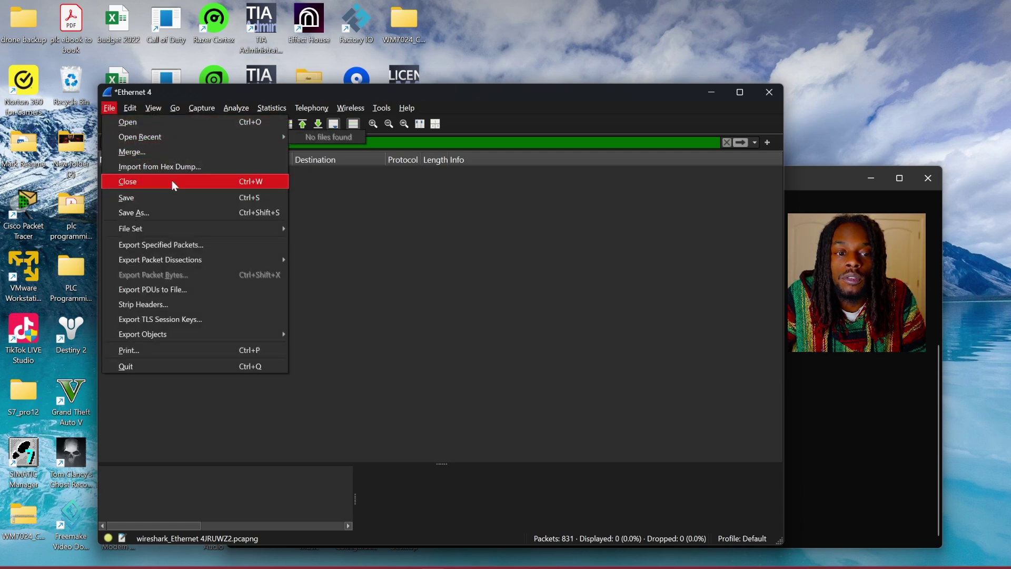
pyautogui.click(176, 363)
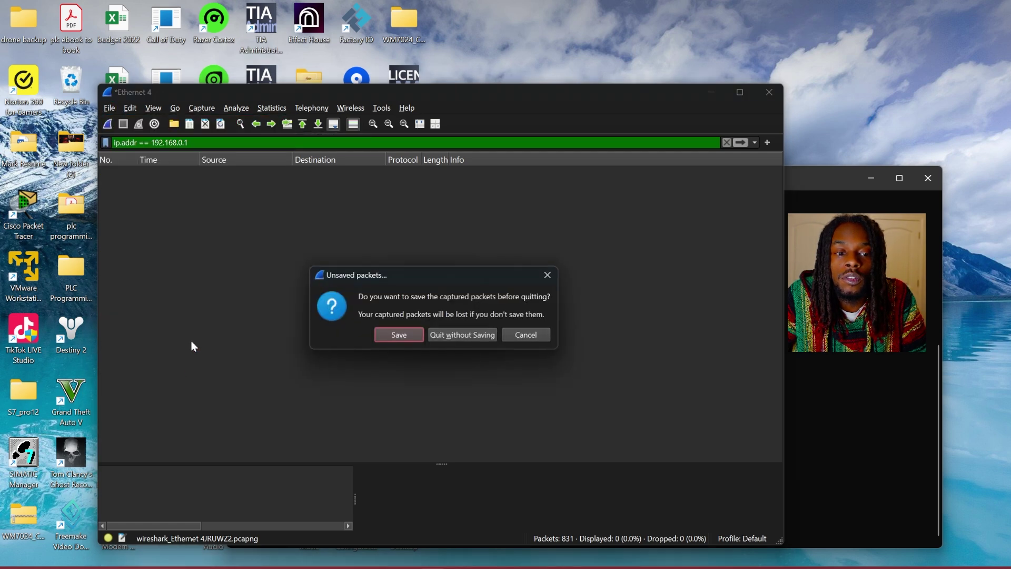
pyautogui.click(462, 340)
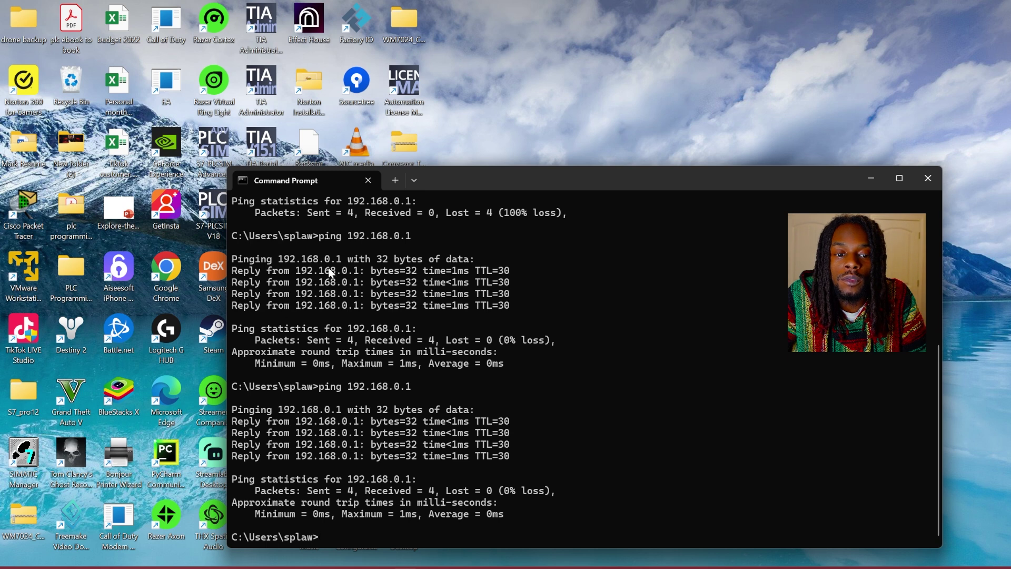
pyautogui.moveTo(455, 176); pyautogui.dragTo(562, 158)
# Relaunch Wireshark and start a live capture on the Ethernet 3 interface.
pyautogui.doubleClick(275, 405)
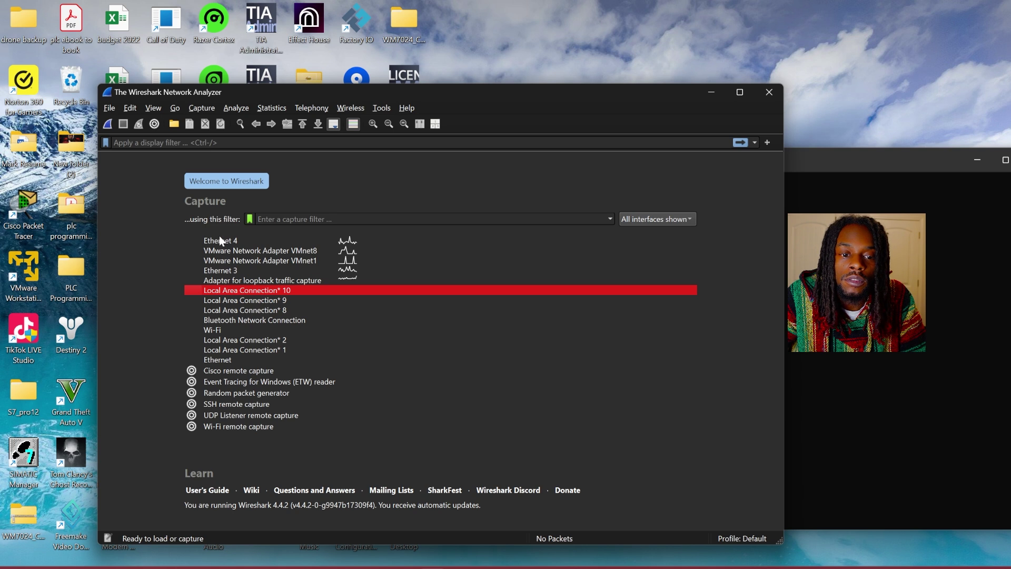
pyautogui.click(212, 271)
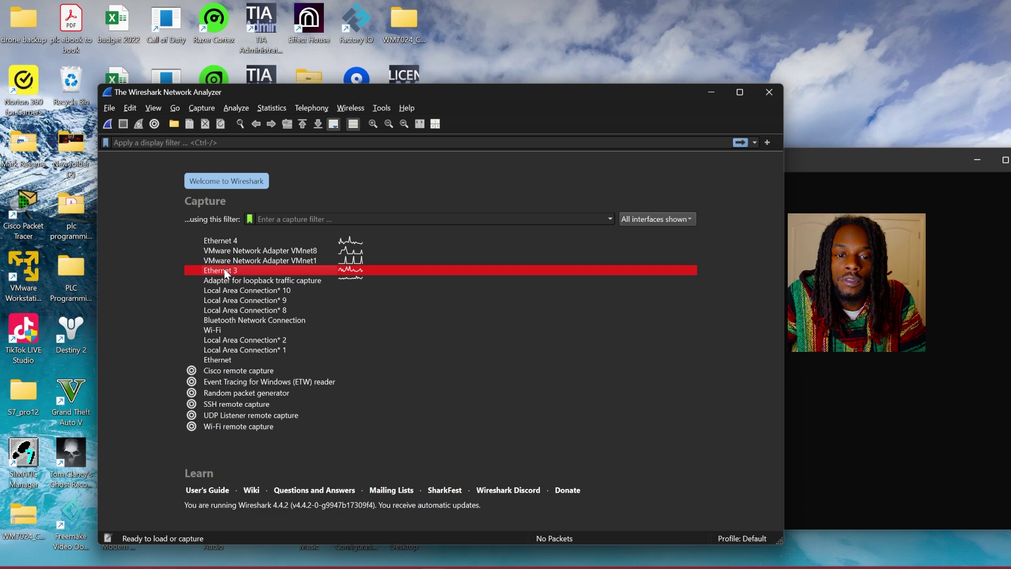
pyautogui.moveTo(224, 272)
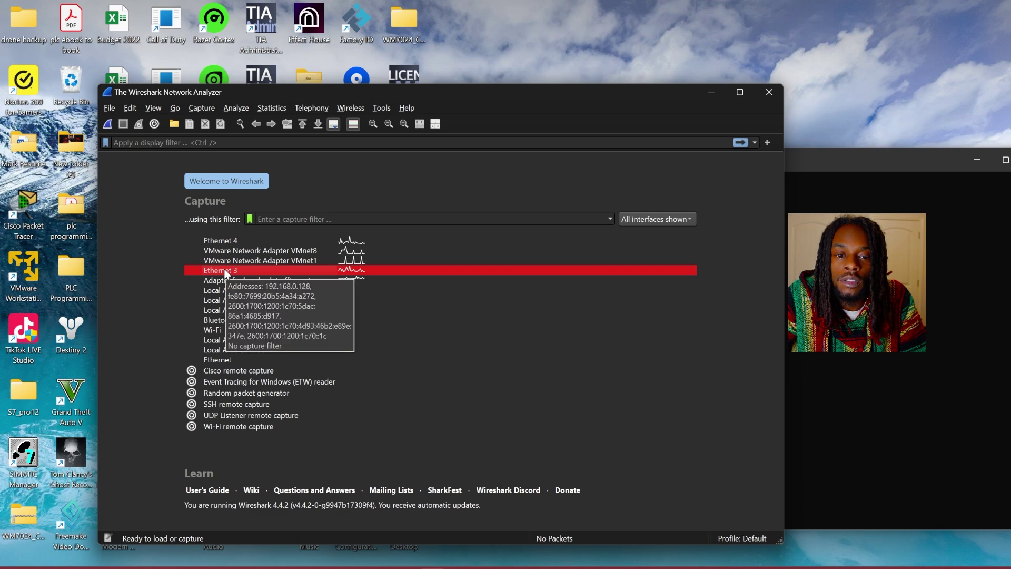
pyautogui.doubleClick(225, 272)
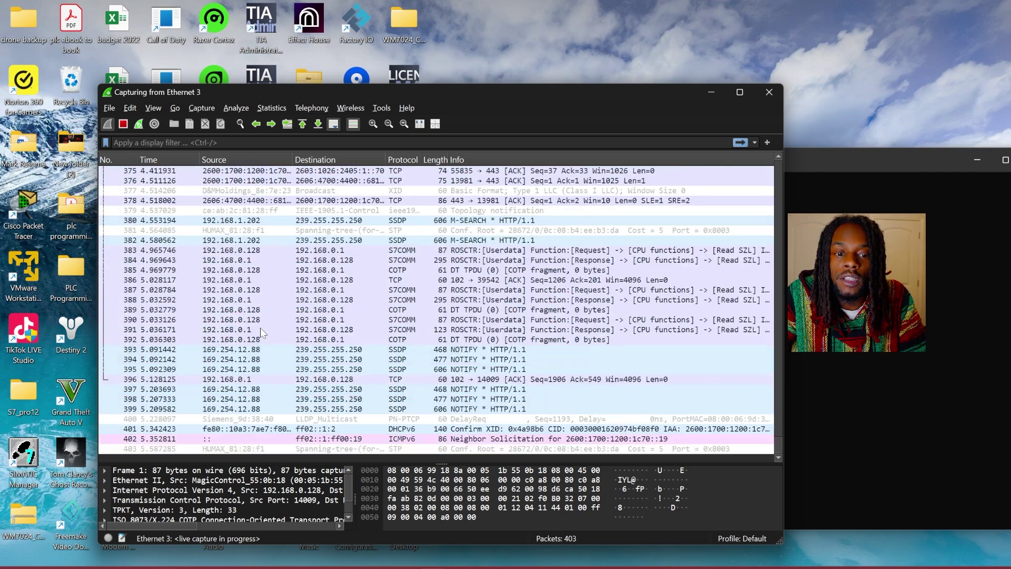
# Apply the display filter ip.addr == 192.168.0.1 to the Ethernet 3 capture.
pyautogui.click(207, 143)
pyautogui.write('ip')
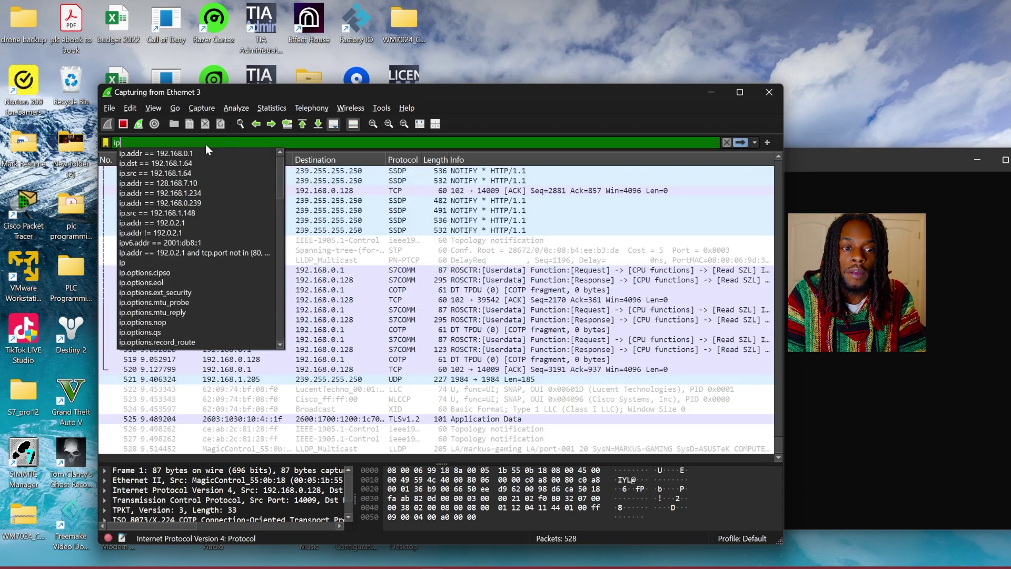
pyautogui.write('.add')
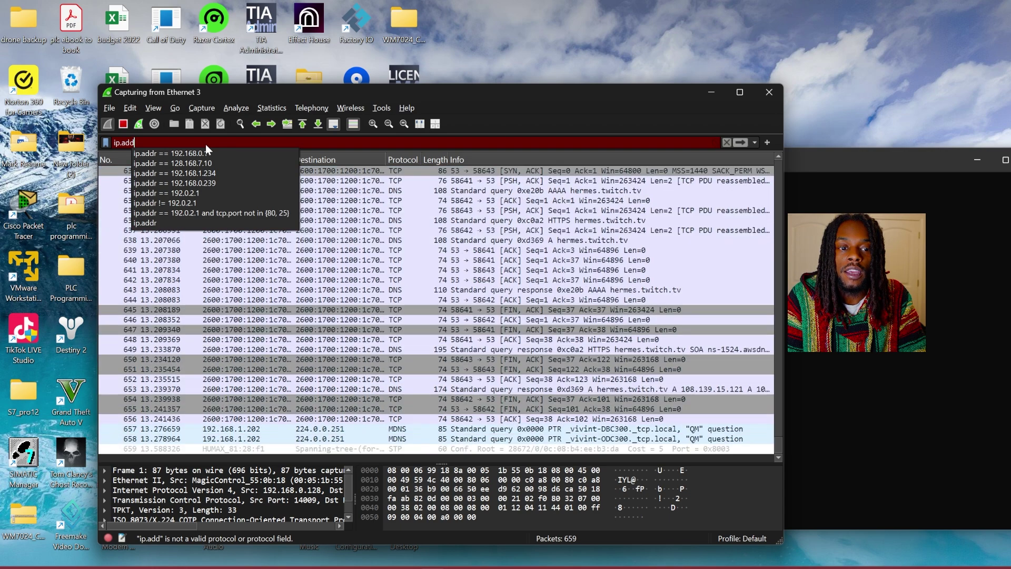
pyautogui.write('r ')
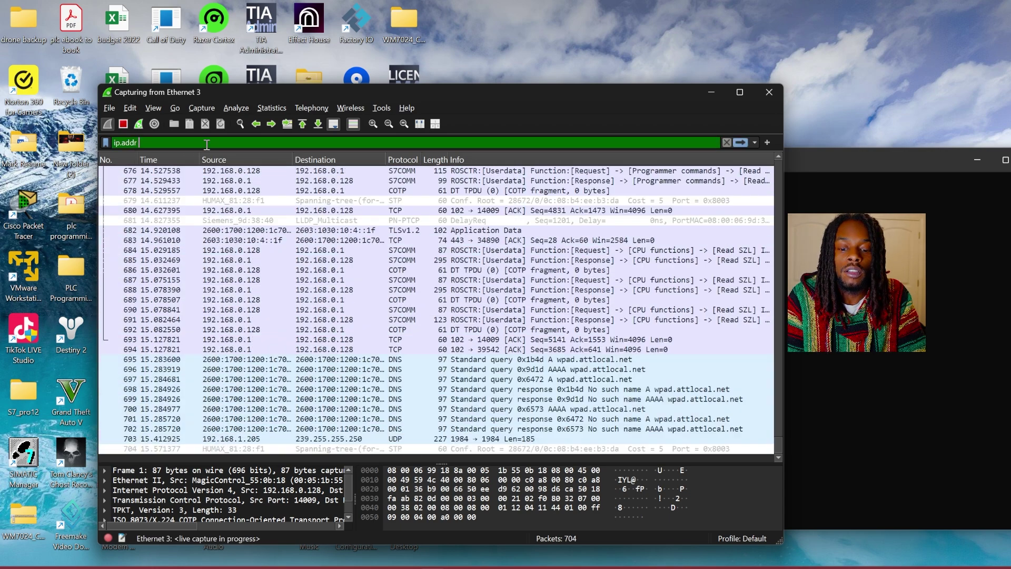
pyautogui.write('=')
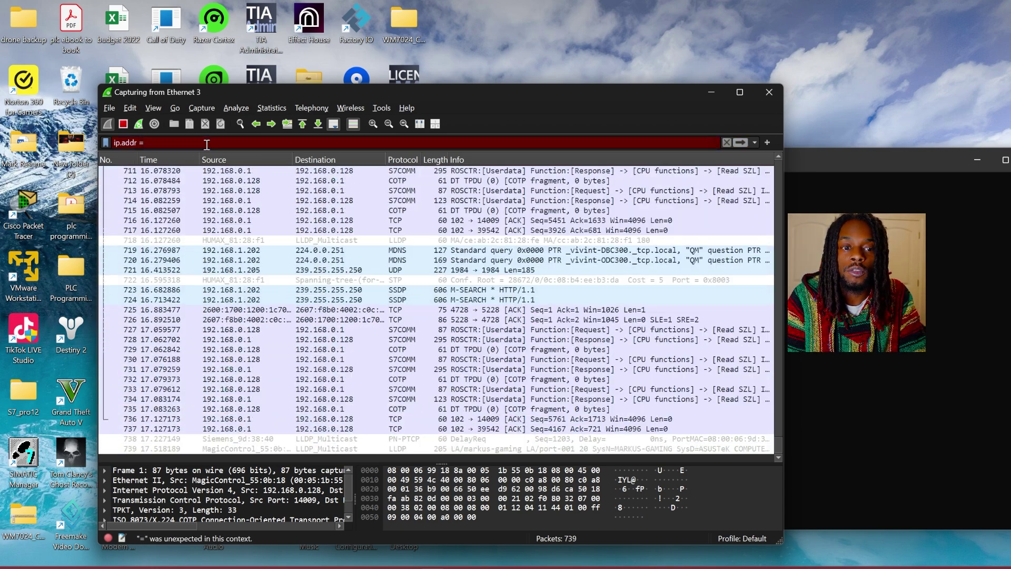
pyautogui.write('= 192')
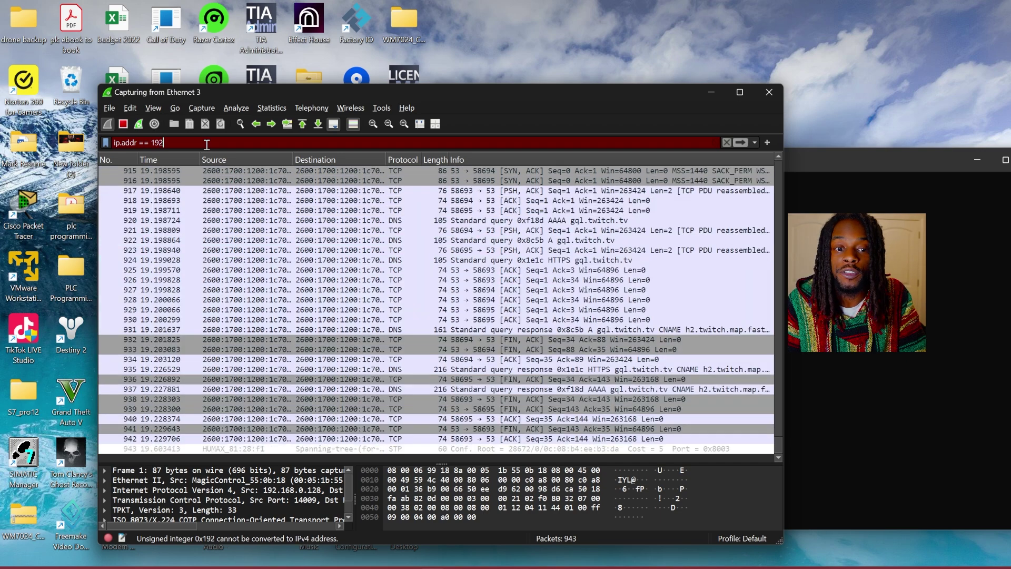
pyautogui.write('.168')
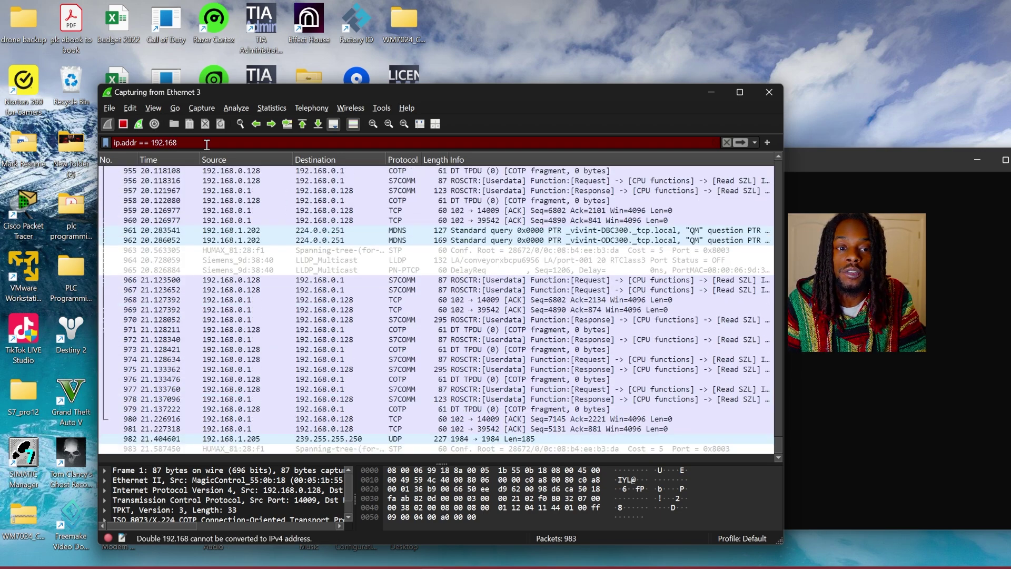
pyautogui.write('.0.1')
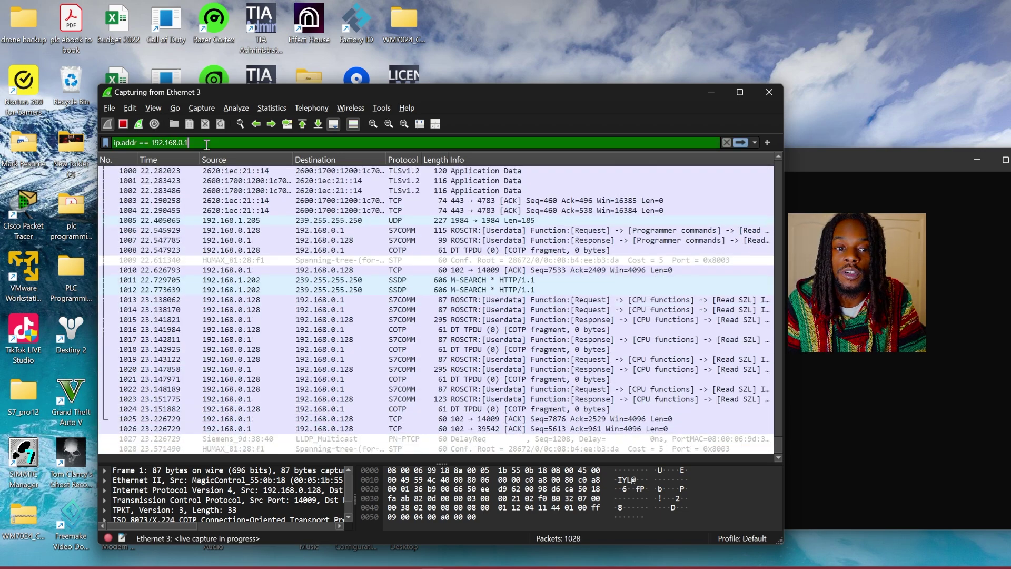
pyautogui.press('Return')
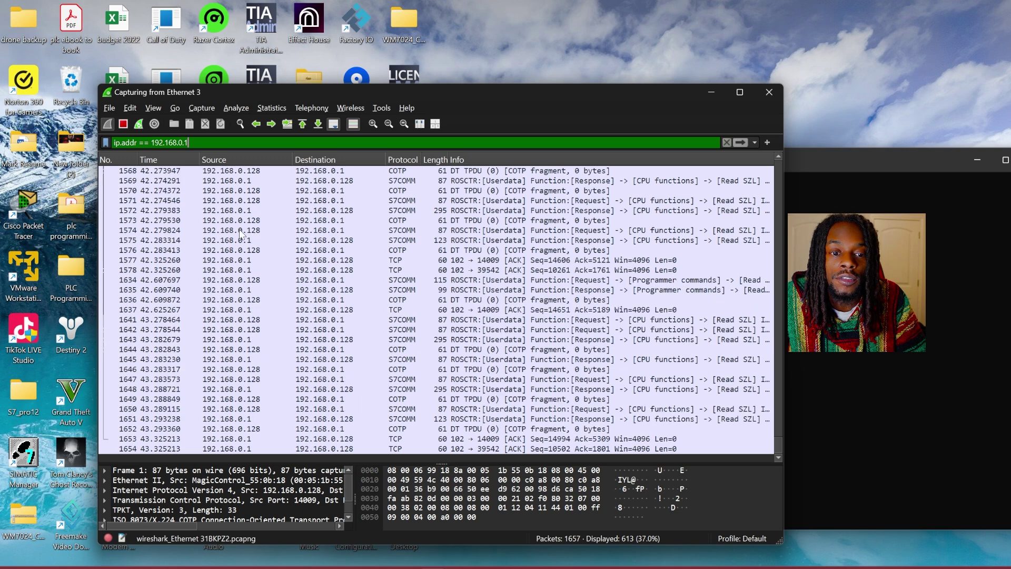
# Change the display filter to ip.dst == 192.168.0.1 to show traffic sent to the CPU.
pyautogui.click(136, 143)
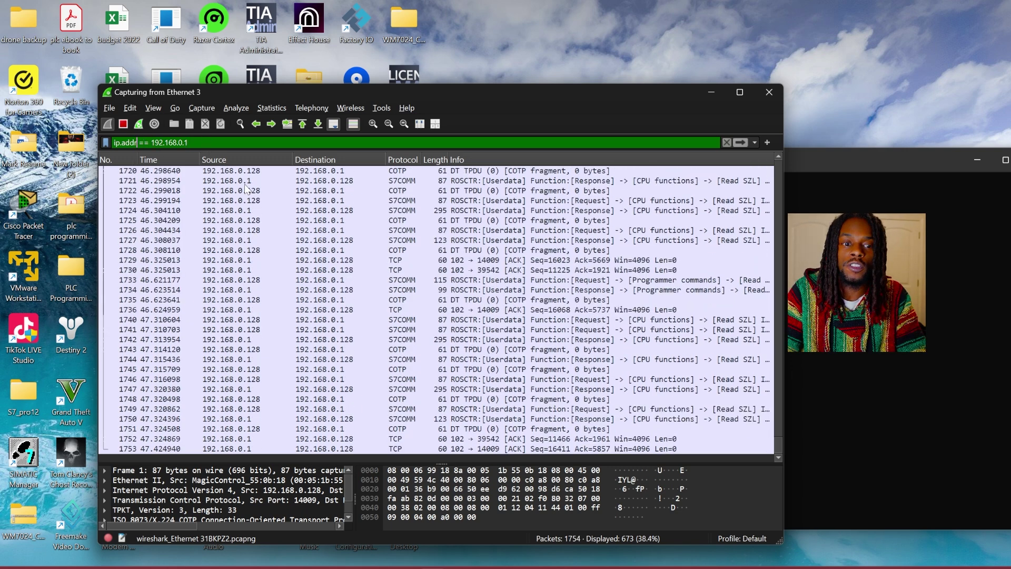
pyautogui.press('BackSpace')
pyautogui.press('BackSpace')
pyautogui.press('BackSpace')
pyautogui.press('BackSpace')
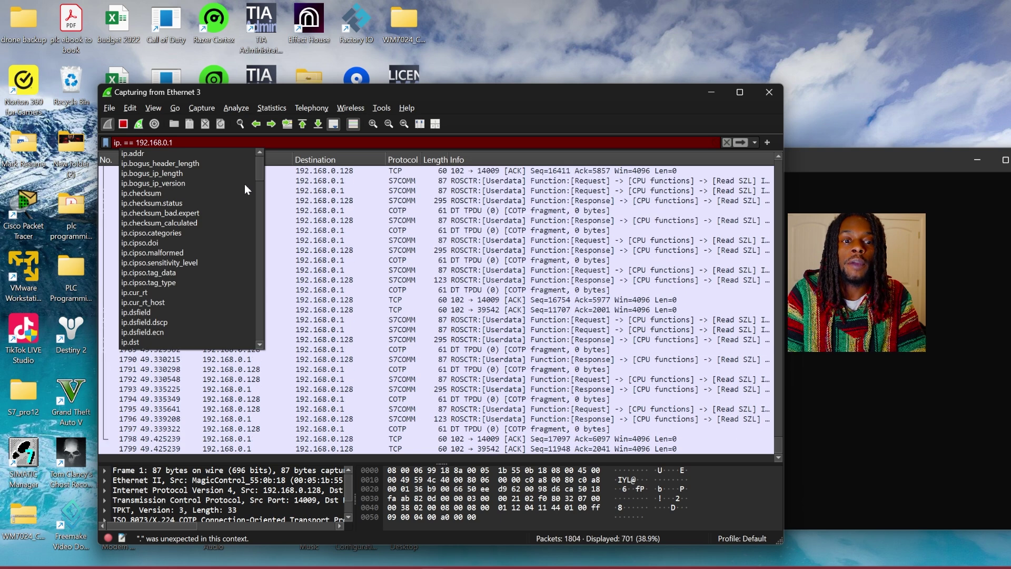
pyautogui.write('ds')
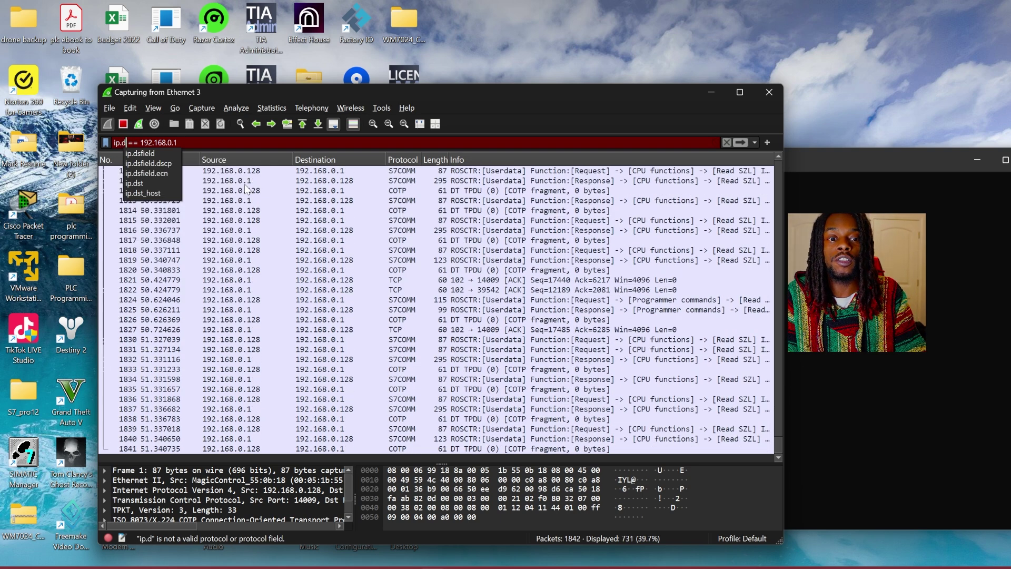
pyautogui.write('t')
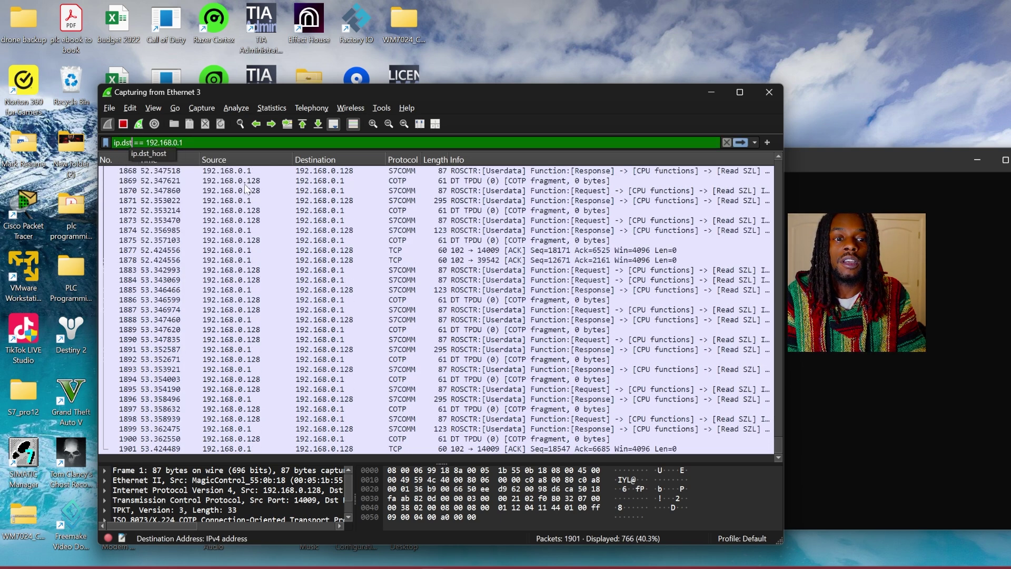
pyautogui.press('Return')
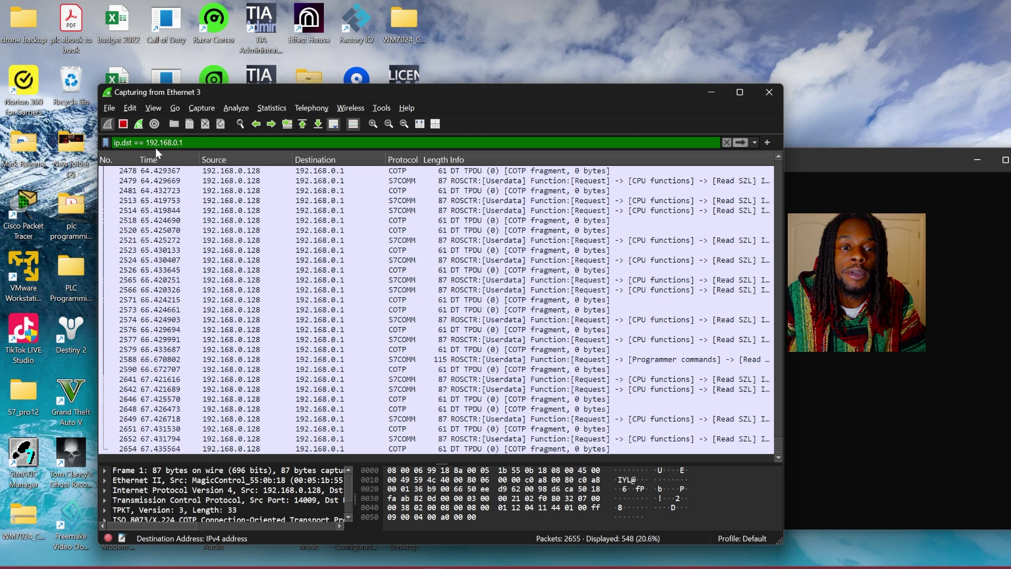
# Change the display filter to ip.src == 192.168.0.1 to show traffic sent from the CPU.
pyautogui.click(132, 143)
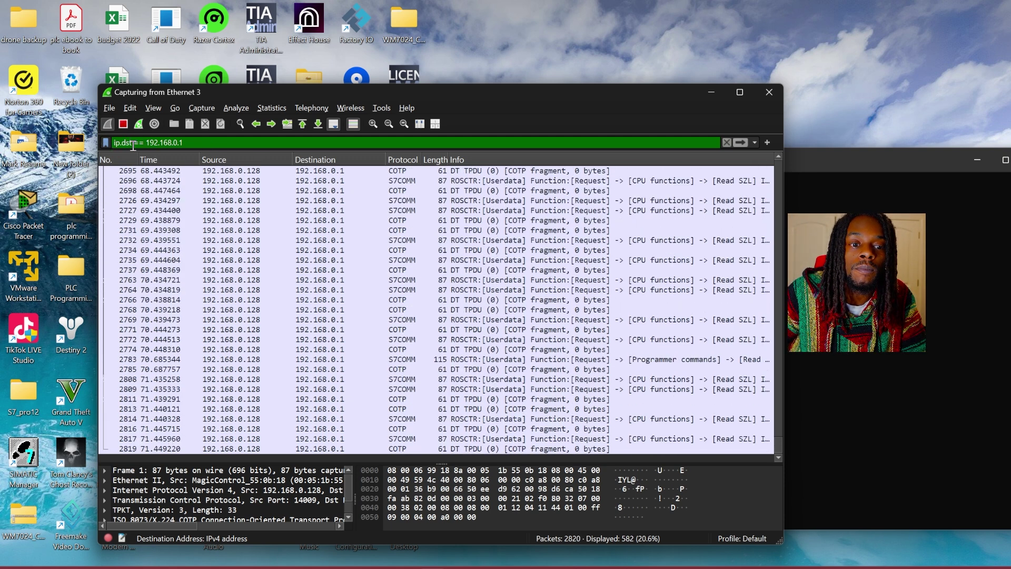
pyautogui.press('BackSpace')
pyautogui.press('BackSpace')
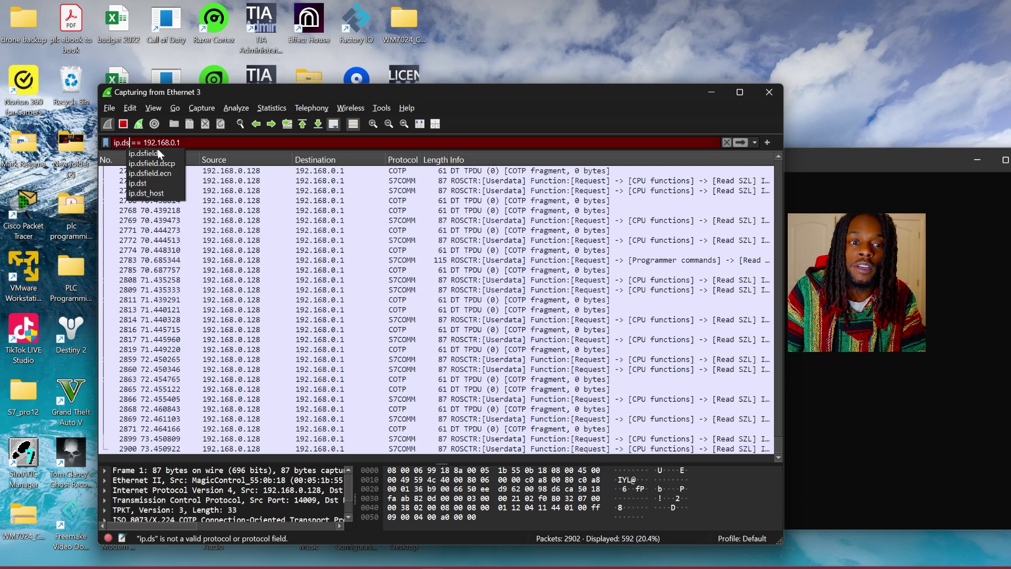
pyautogui.press('BackSpace')
pyautogui.write('scr')
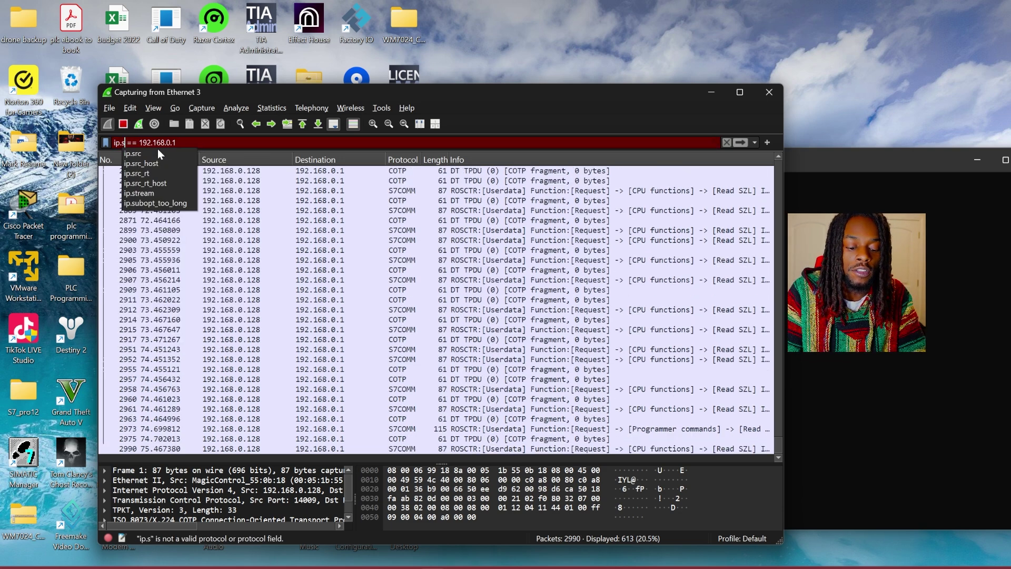
pyautogui.press('BackSpace')
pyautogui.press('BackSpace')
pyautogui.write('rc')
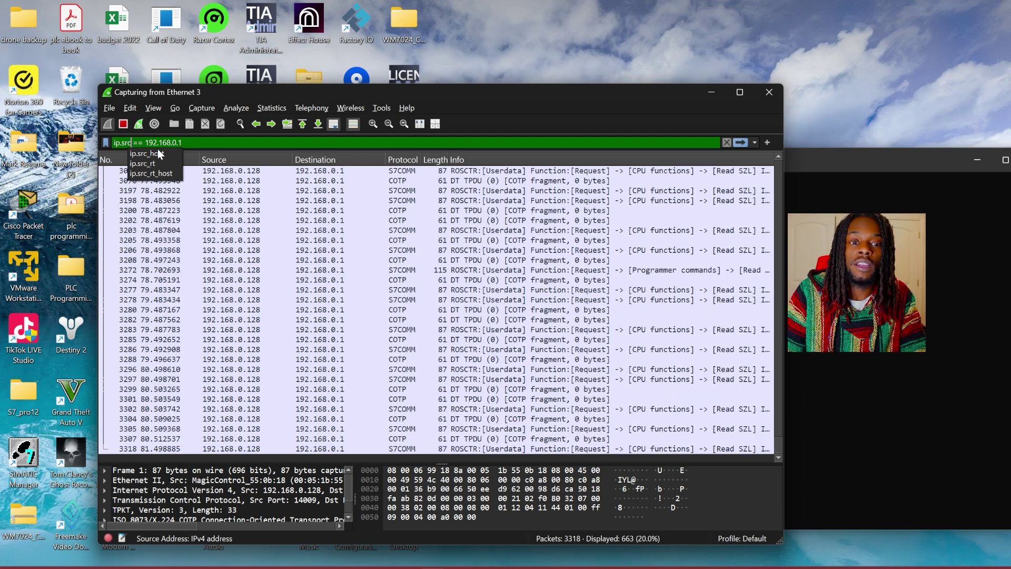
pyautogui.press('Return')
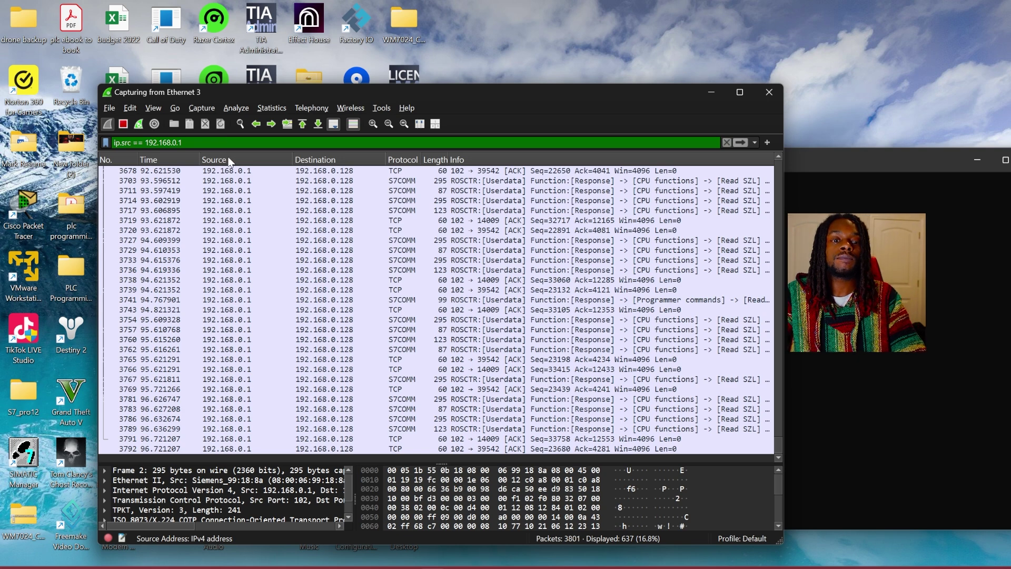
# View and close the Statistics I/O Graph, then stop the Ethernet 3 capture.
pyautogui.click(273, 108)
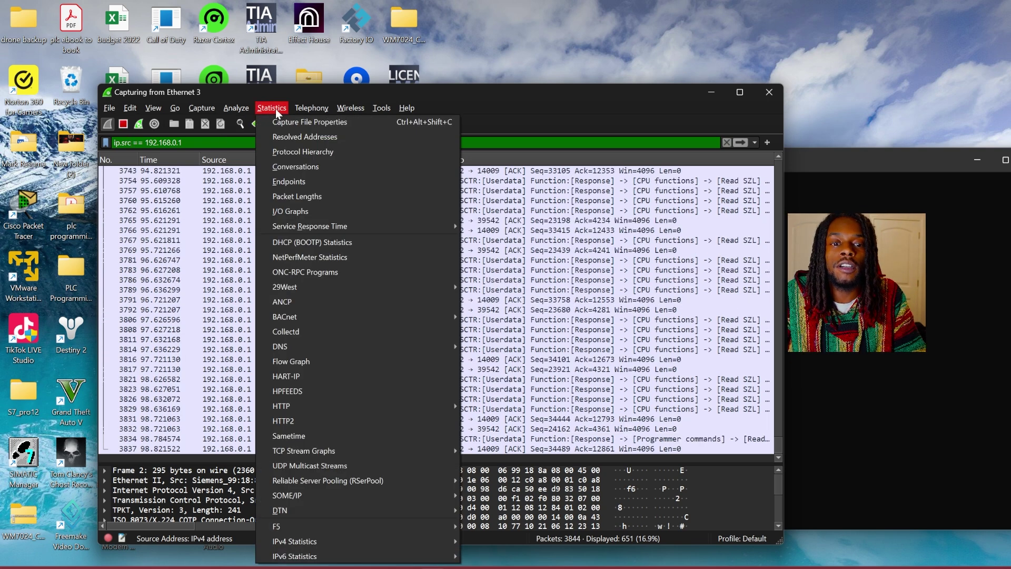
pyautogui.click(311, 215)
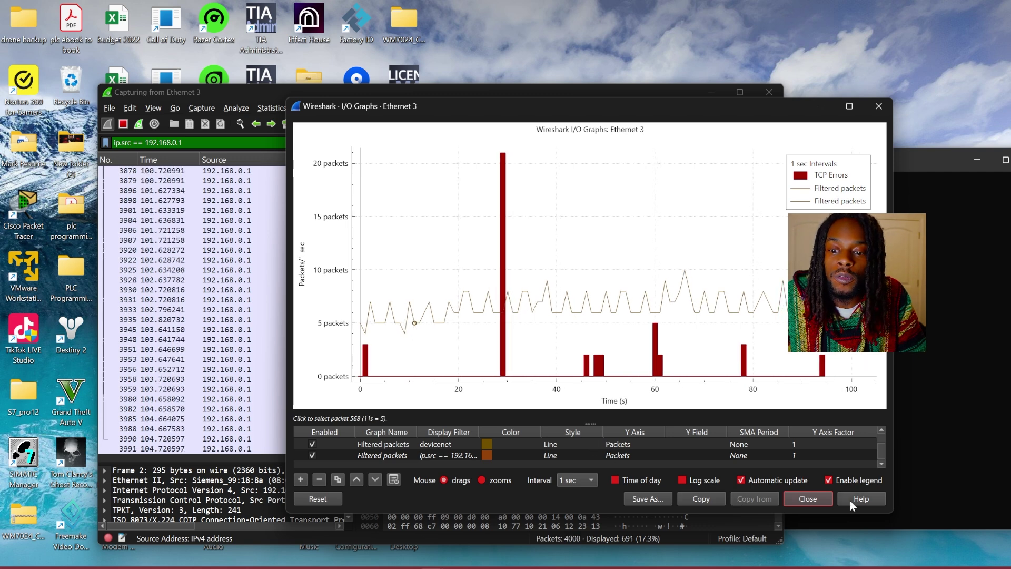
pyautogui.click(816, 497)
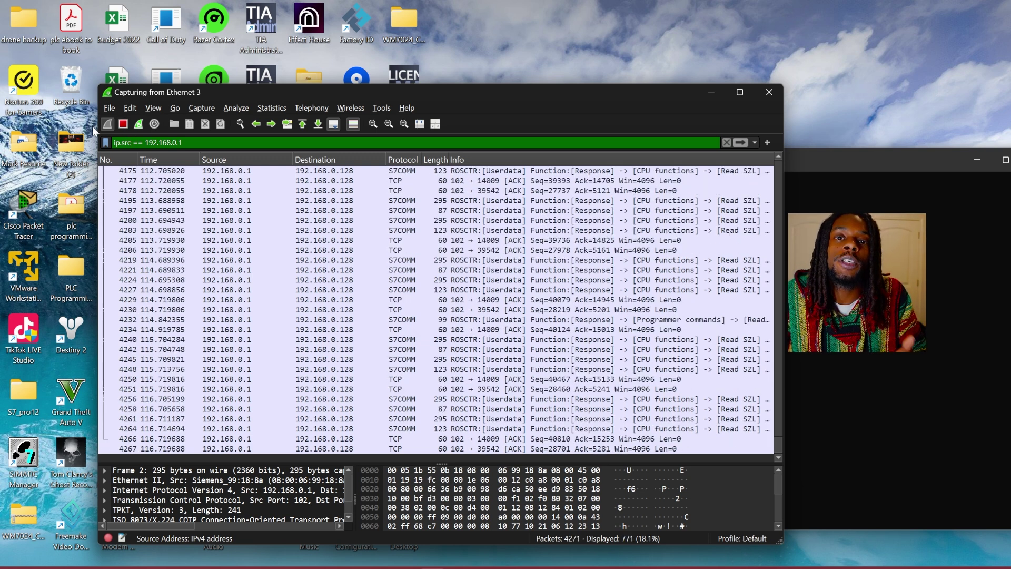
pyautogui.click(127, 127)
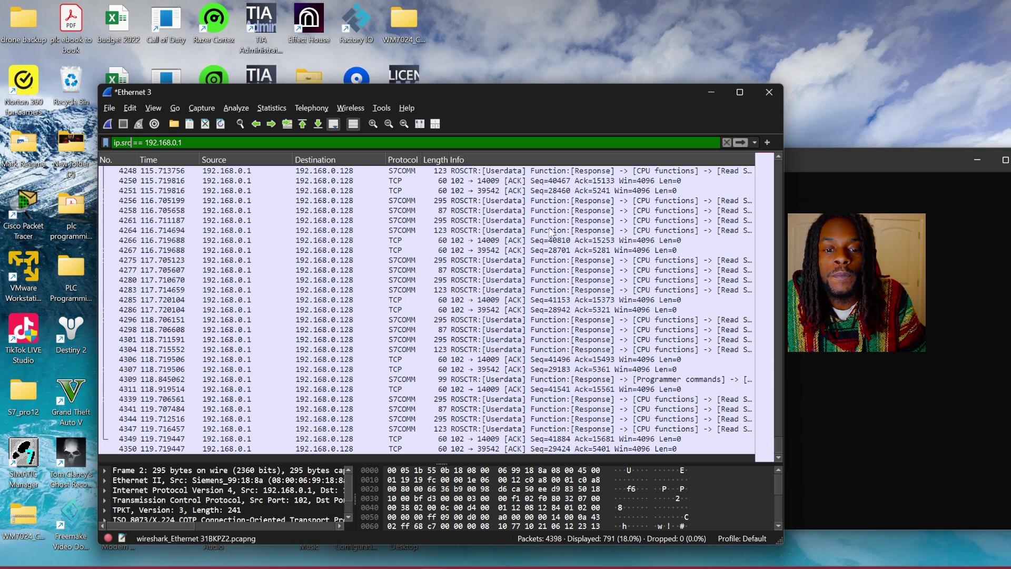